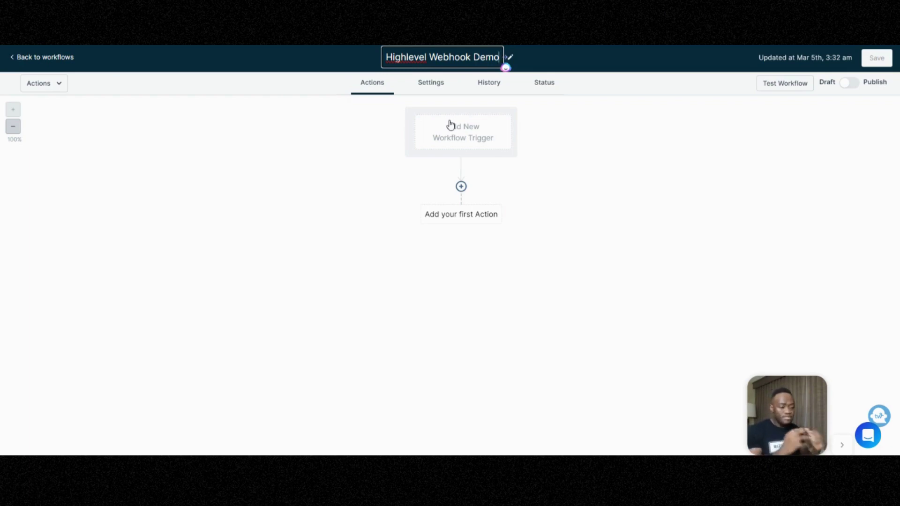
Add Inbound Webhook as the workflow trigger and select its generated POST URL.
left_click(450, 124)
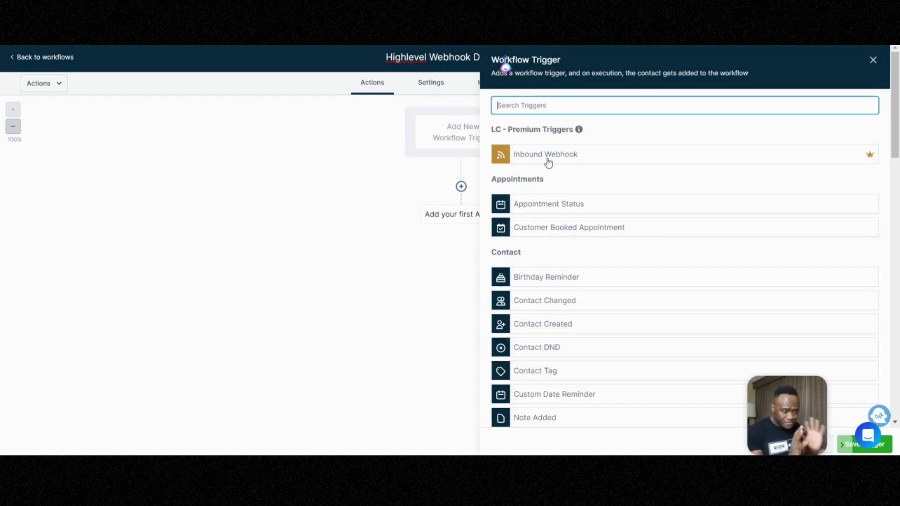
left_click(548, 160)
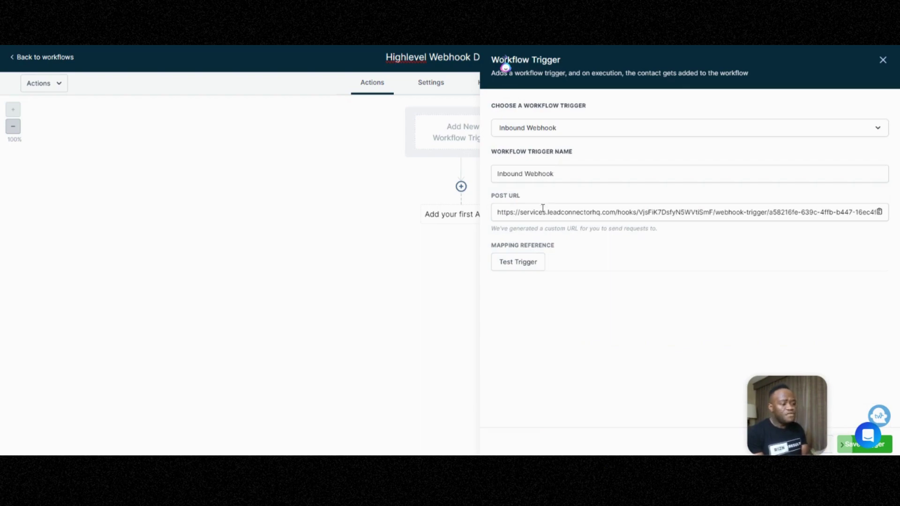
double_click(542, 212)
triple_click(542, 212)
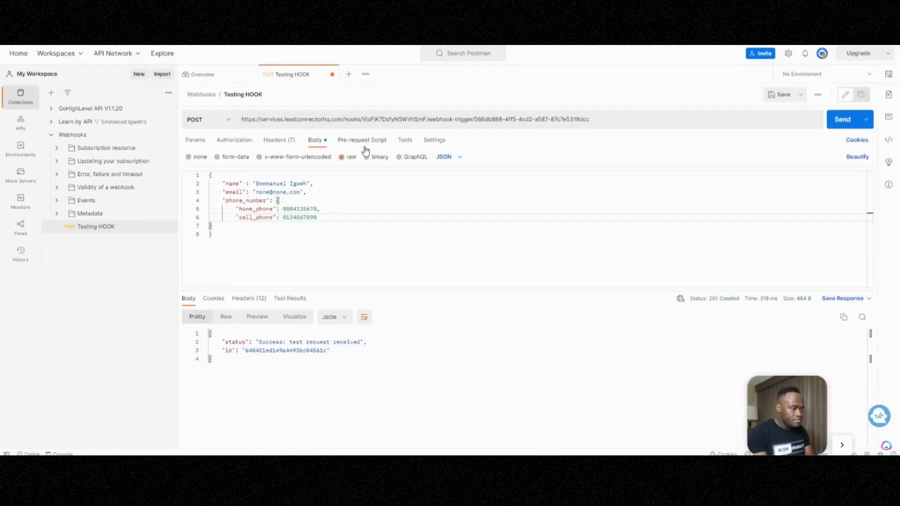
Replace the Testing HOOK request's URL with the new webhook URL, then return to Postman Home.
left_click(363, 141)
triple_click(349, 120)
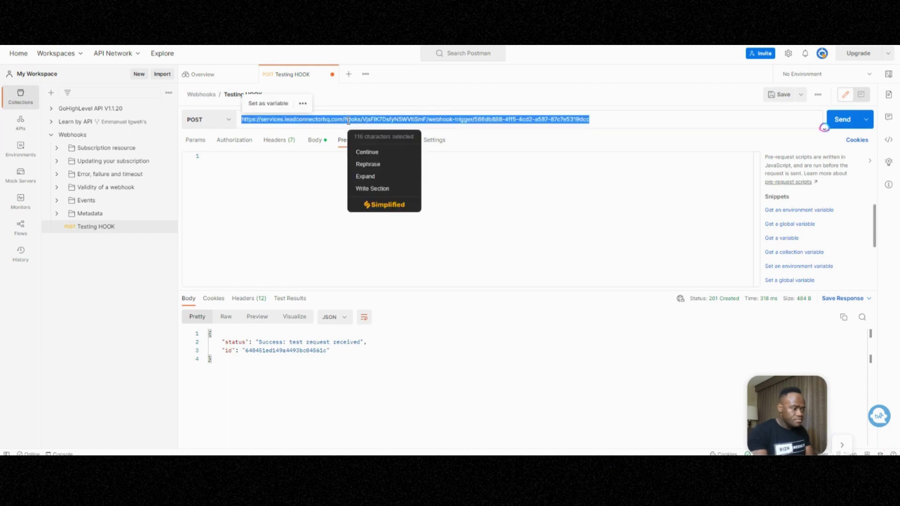
key("BackSpace")
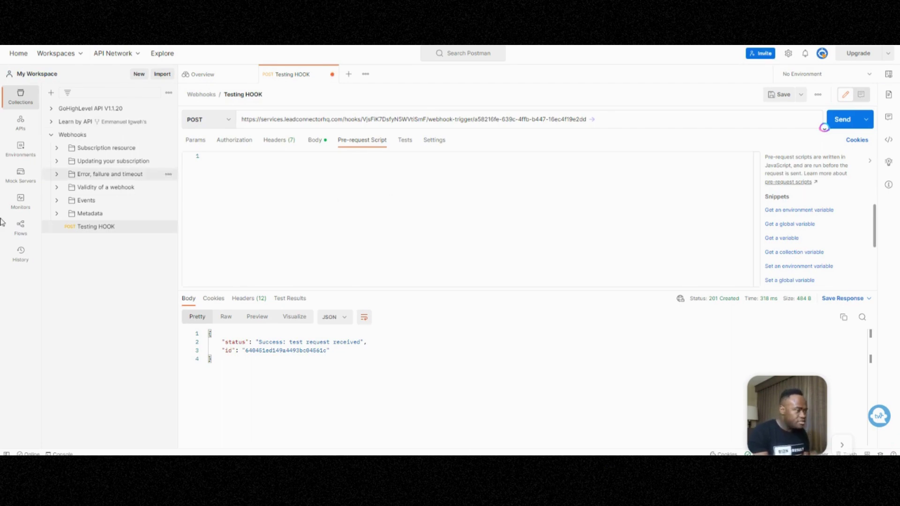
left_click(19, 55)
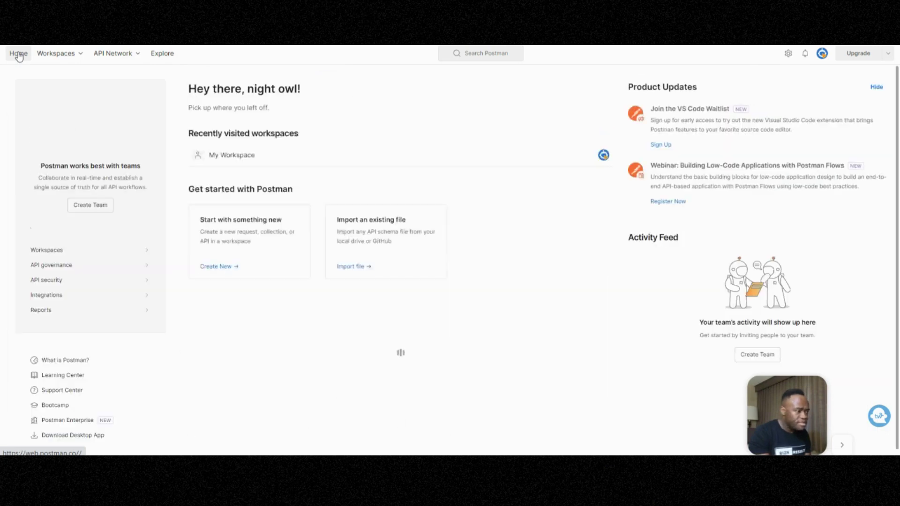
Create a new HTTP request to the pasted webhook URL using the POST method.
left_click(216, 267)
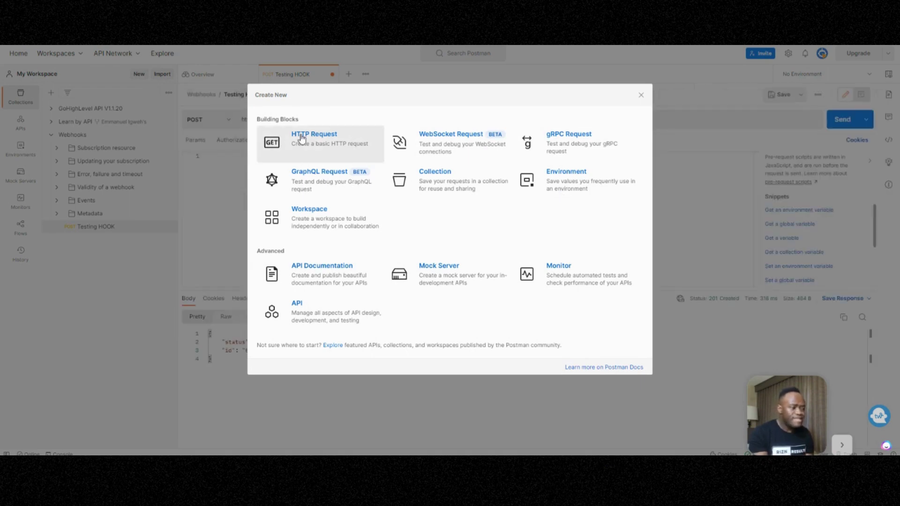
left_click(303, 139)
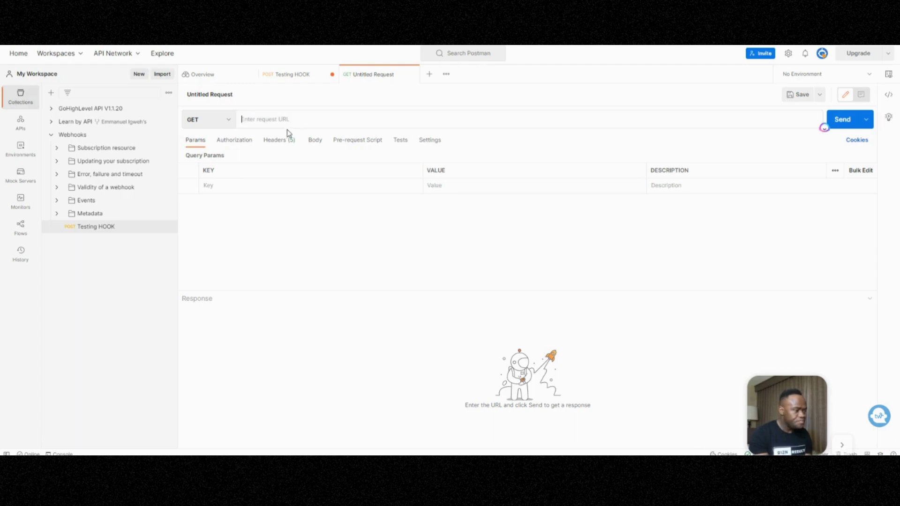
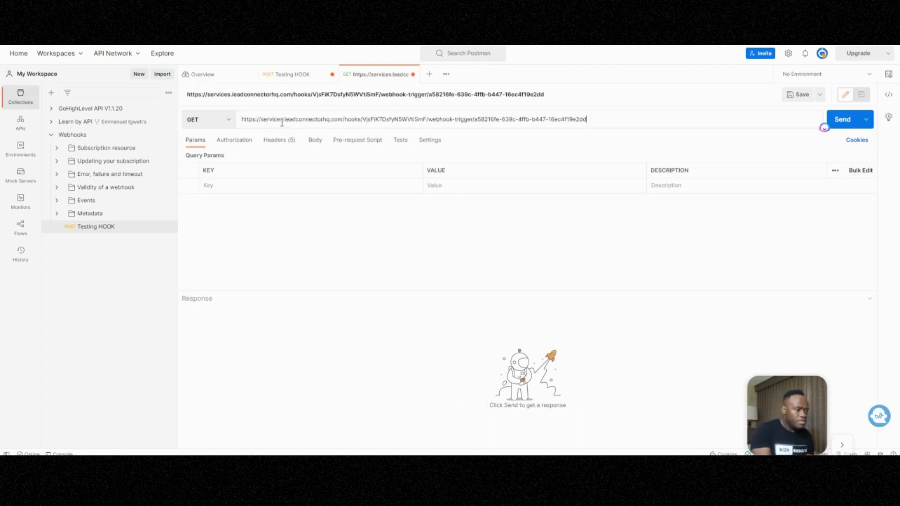
left_click(227, 127)
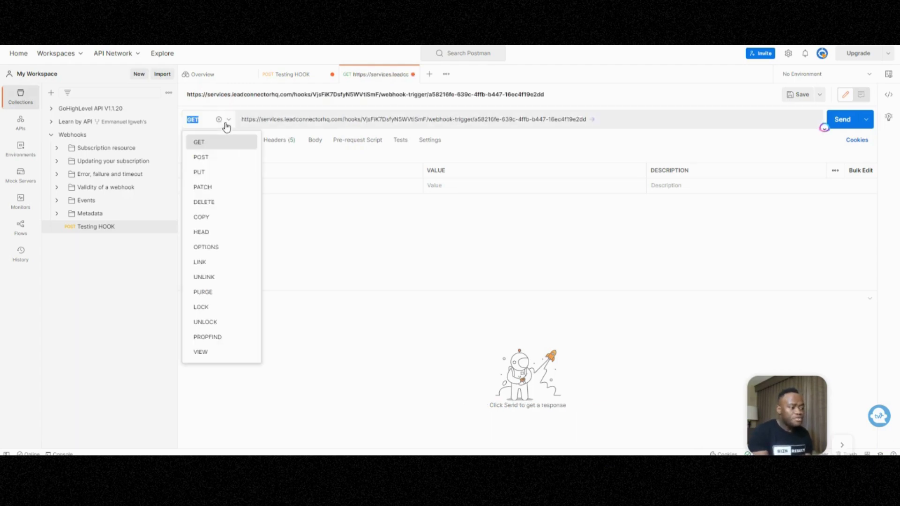
left_click(224, 156)
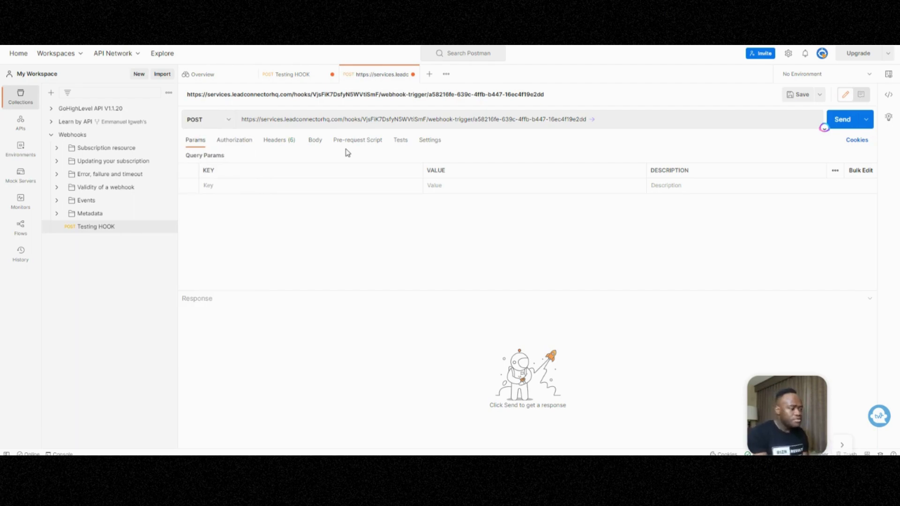
Set the request body type to raw with JSON format.
left_click(316, 141)
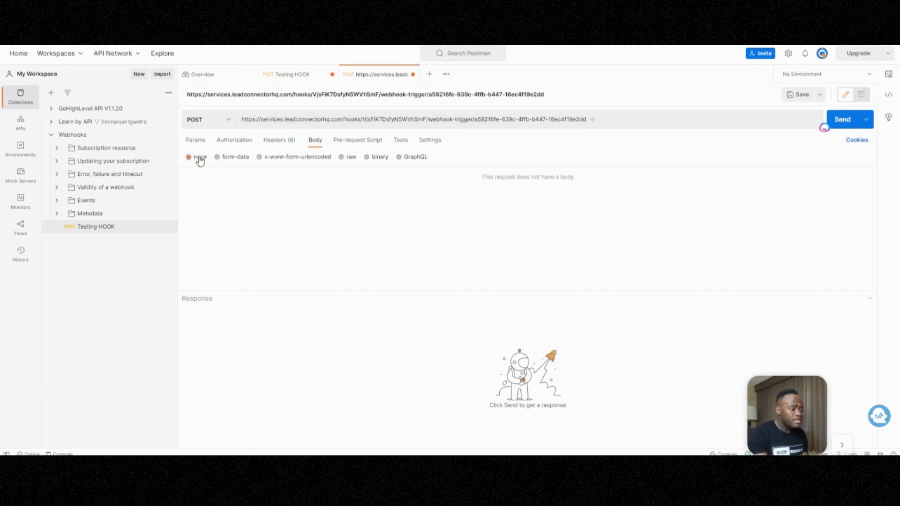
left_click(342, 159)
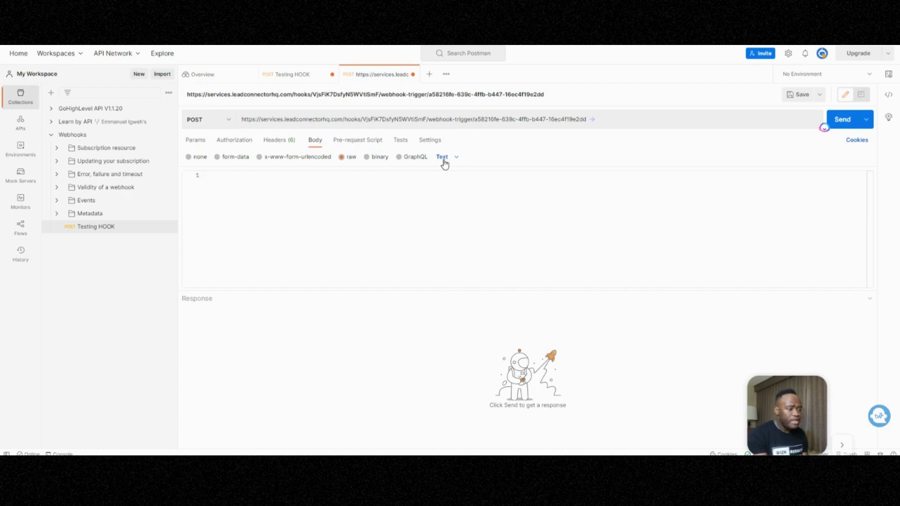
key("alt+shift+d")
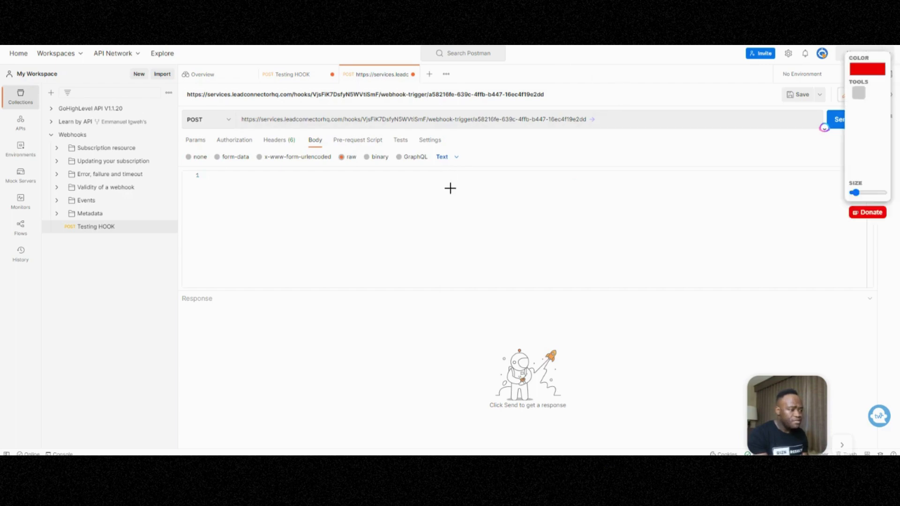
mouse_move(381, 147)
left_mouse_down()
mouse_move(348, 163)
mouse_move(351, 143)
left_mouse_up()
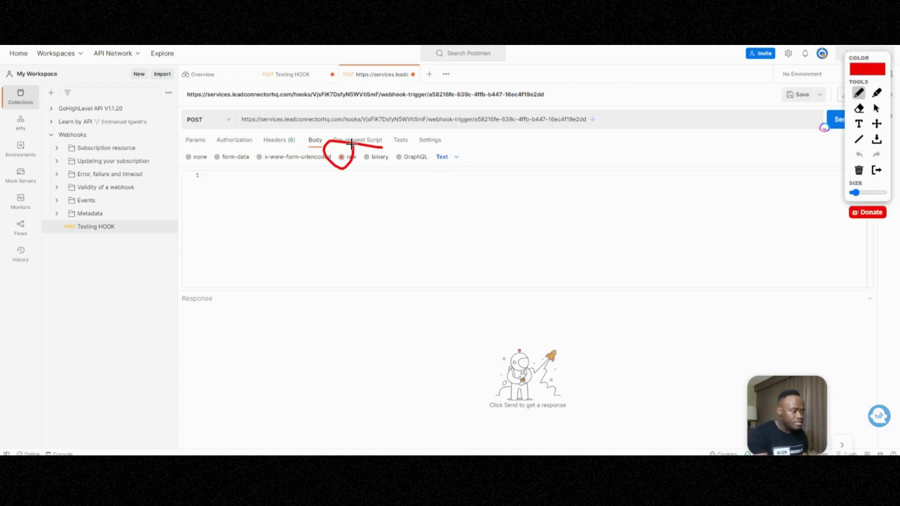
mouse_move(443, 148)
left_mouse_down()
mouse_move(450, 182)
mouse_move(432, 146)
left_mouse_up()
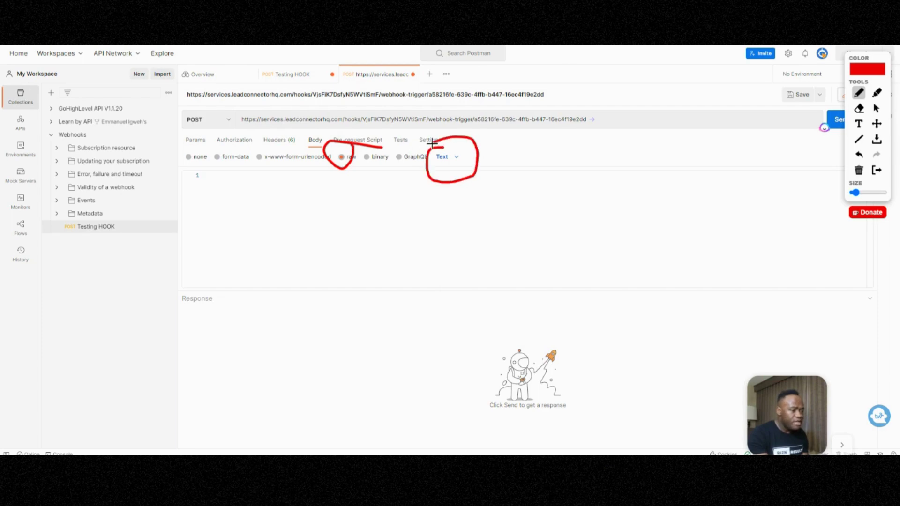
left_click(877, 177)
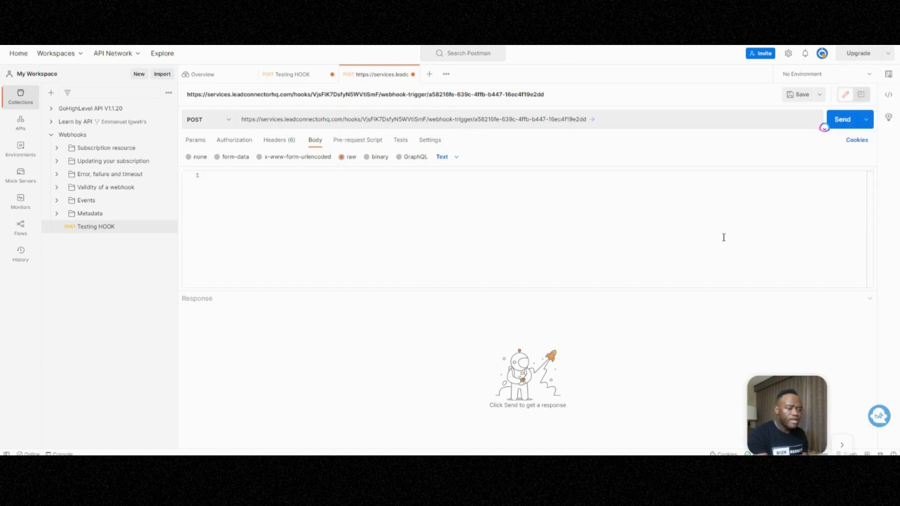
left_click(446, 159)
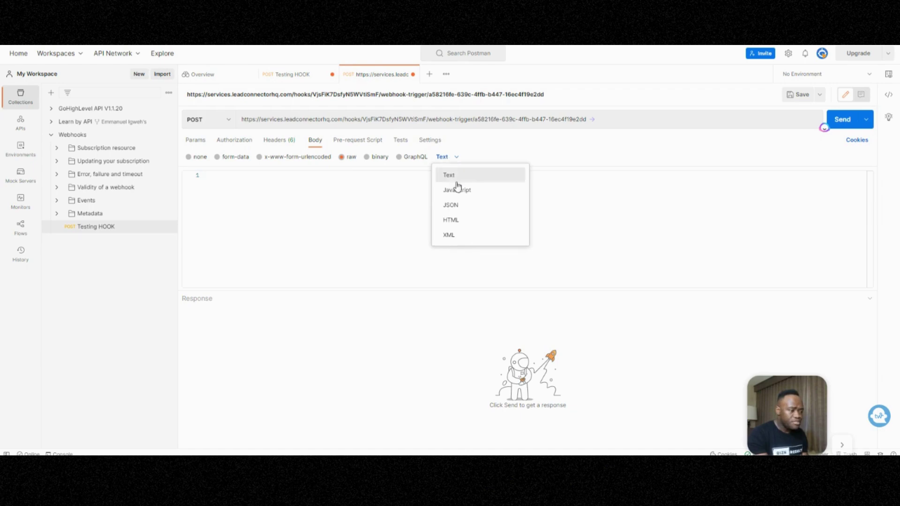
left_click(455, 205)
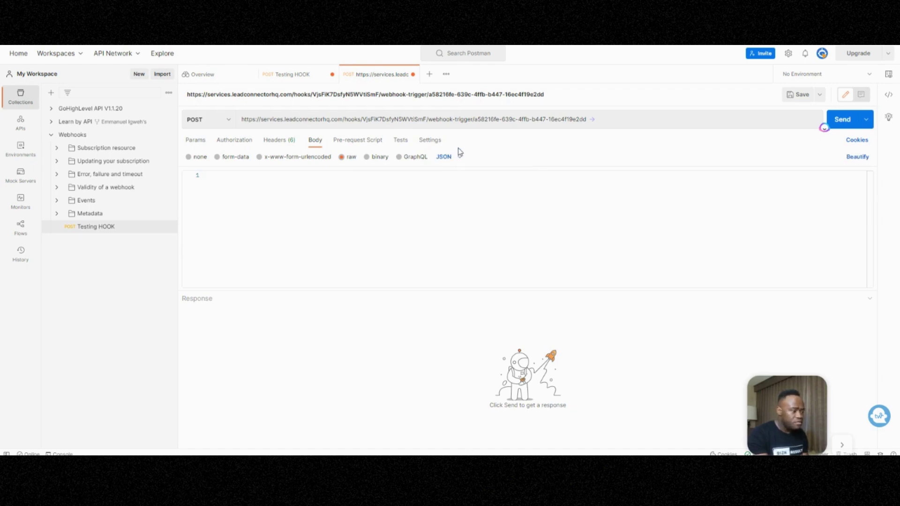
left_click(239, 200)
Type a JSON body with a "name" key set to the contact's full name and an "email" key with a placeholder address.
type("{")
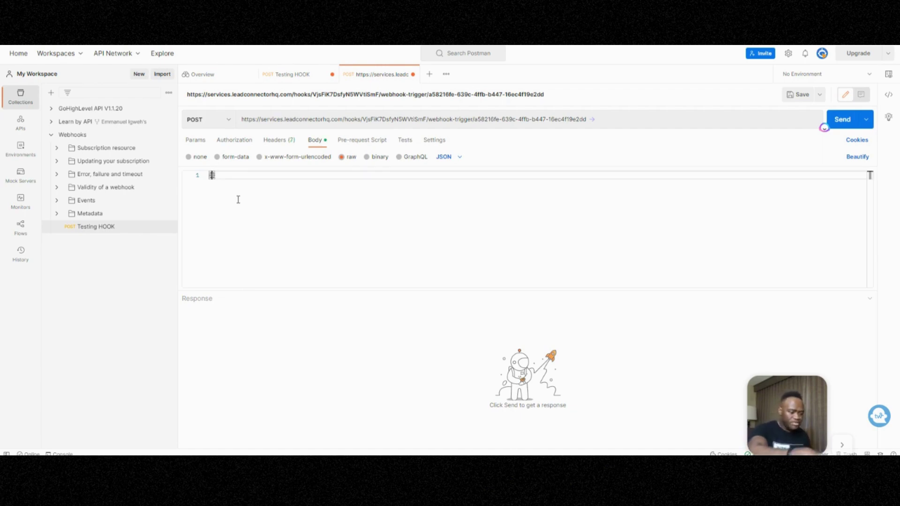
key("Return")
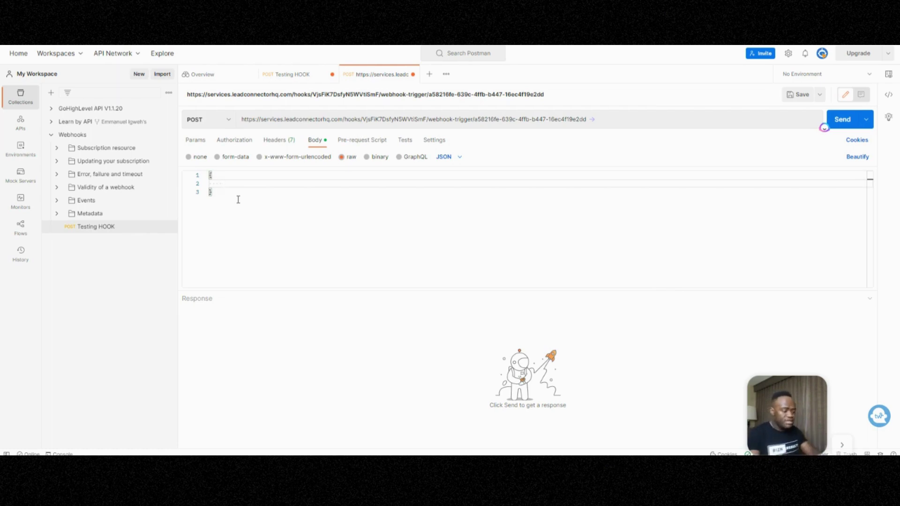
type("\"")
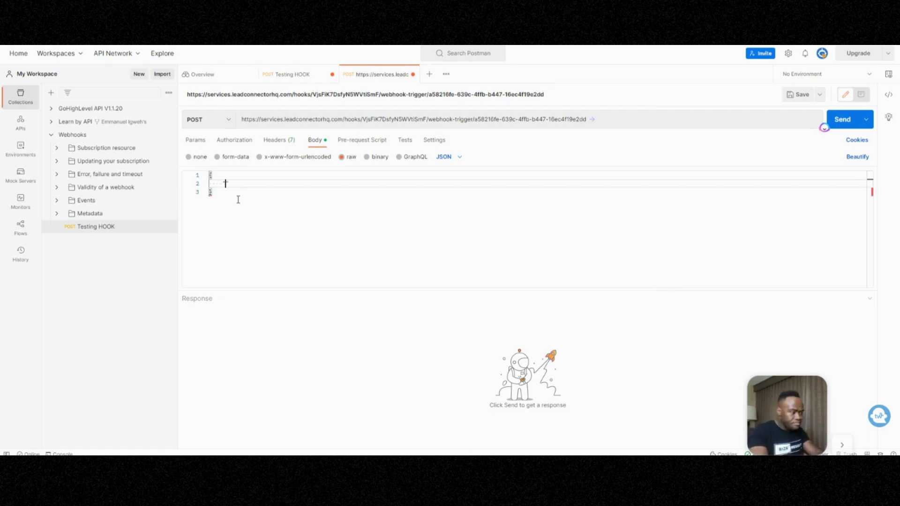
type("name\"")
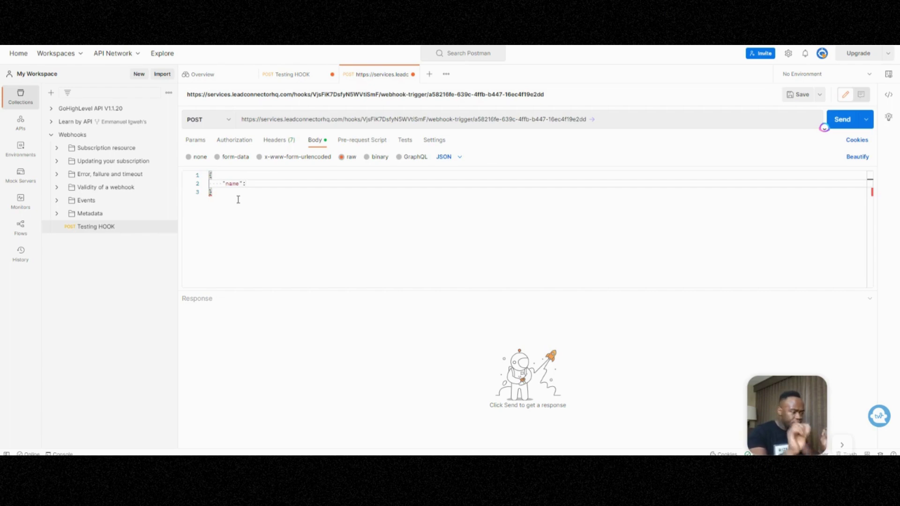
type(":")
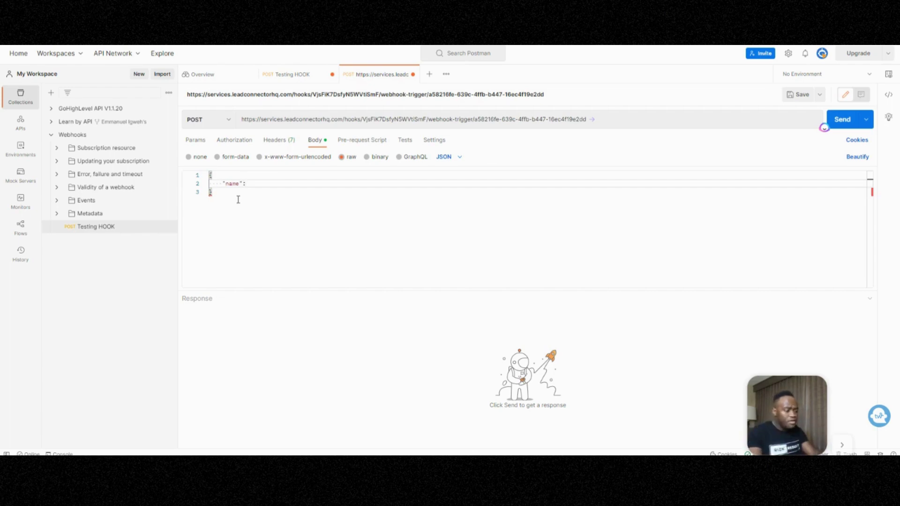
type(" \"")
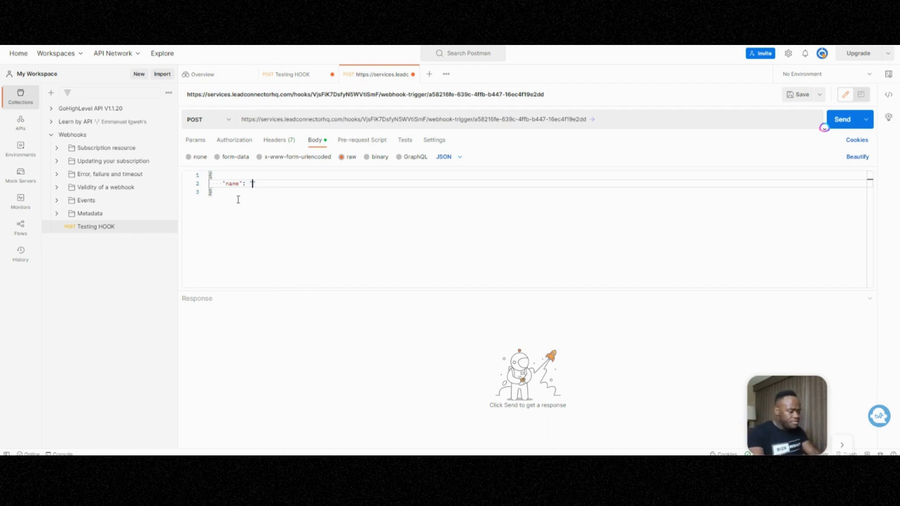
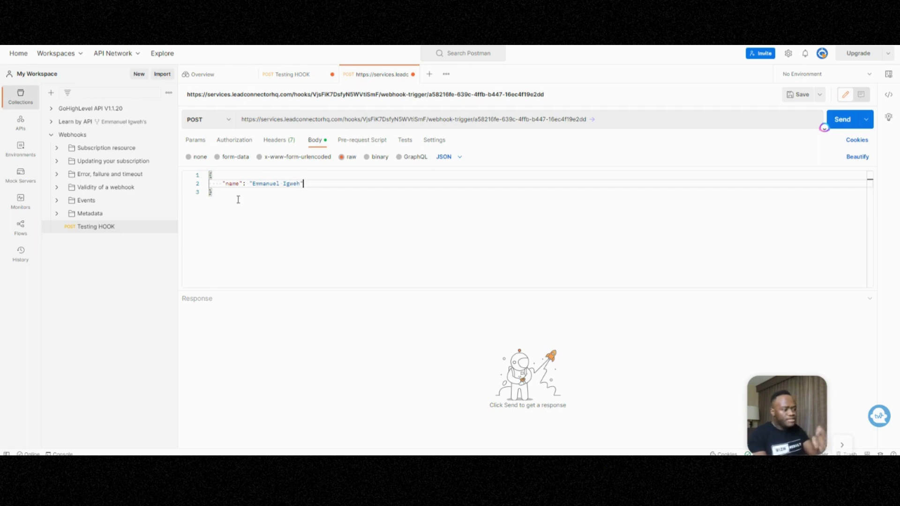
key("Return")
type("\"")
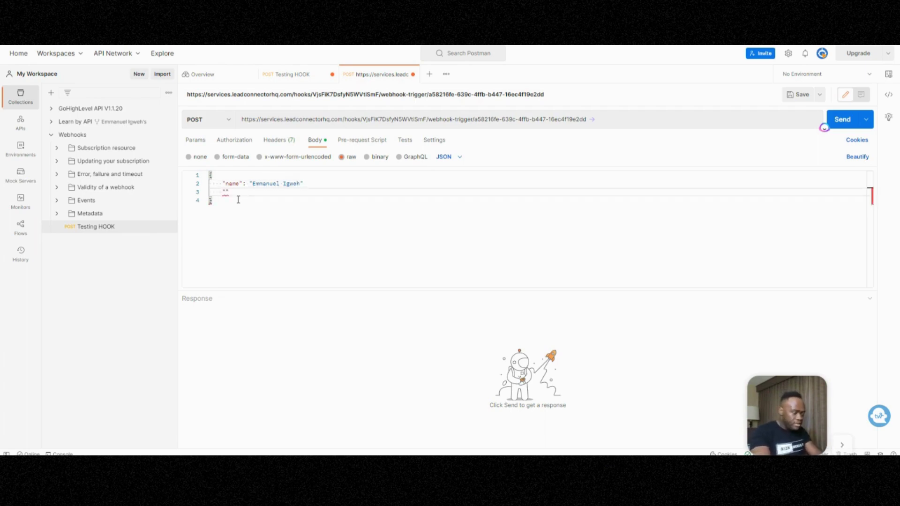
type("email\": \"")
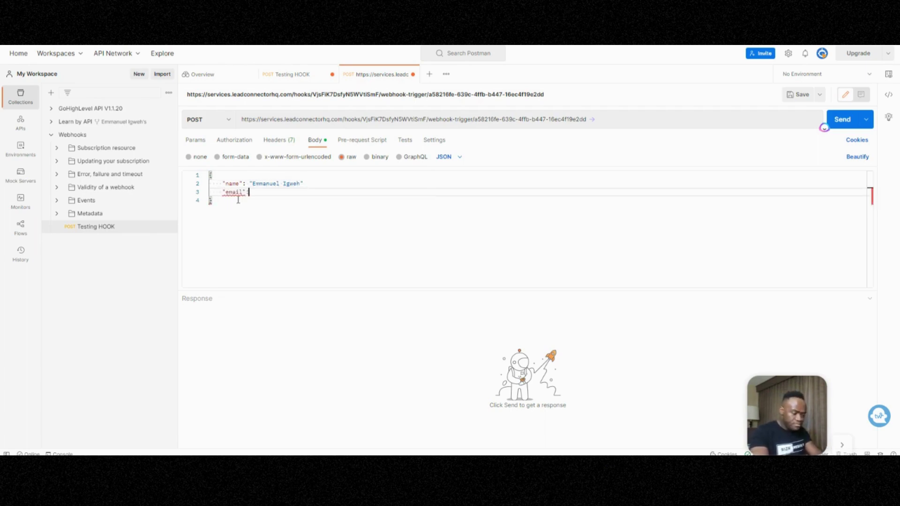
type("none@none")
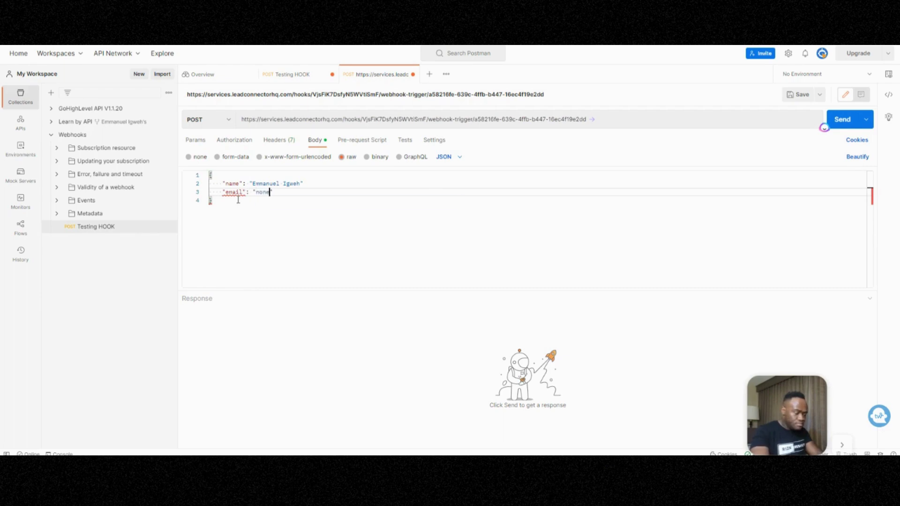
type(".com")
Send the request, then compare against the saved Testing HOOK request's JSON body.
left_click(836, 120)
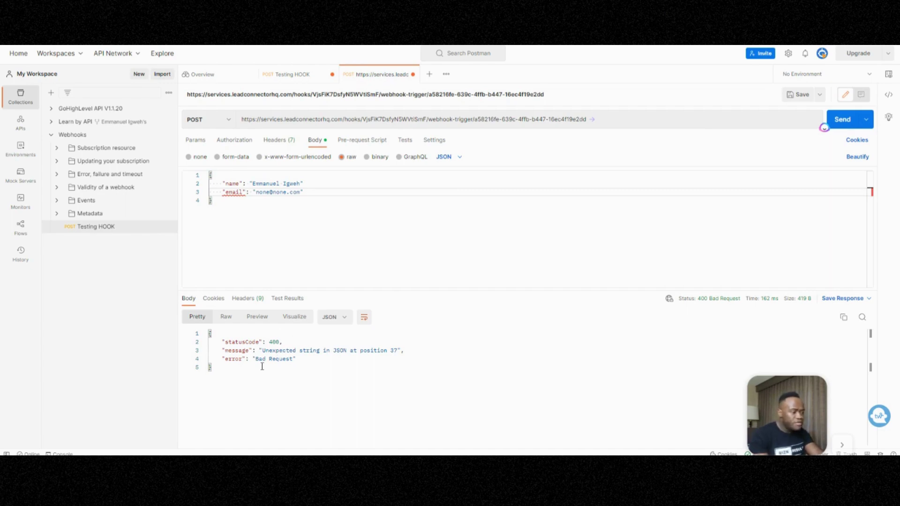
left_click(295, 77)
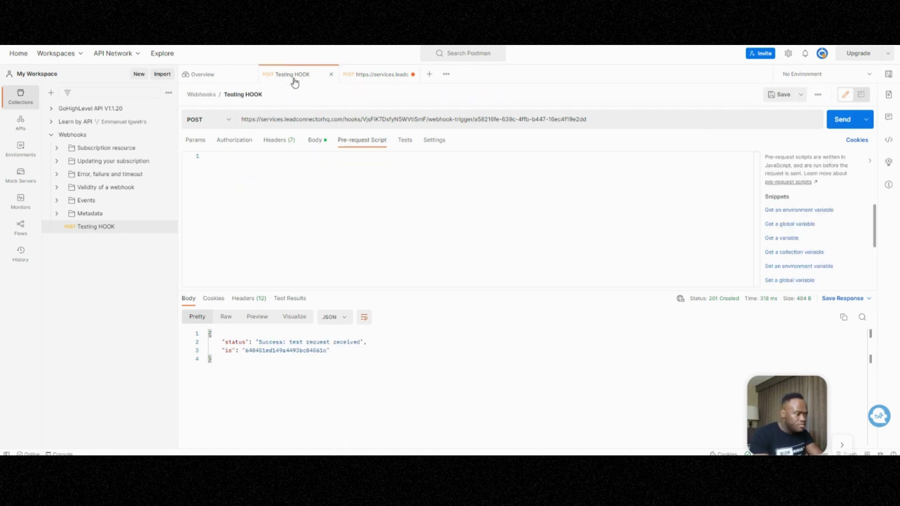
left_click(317, 142)
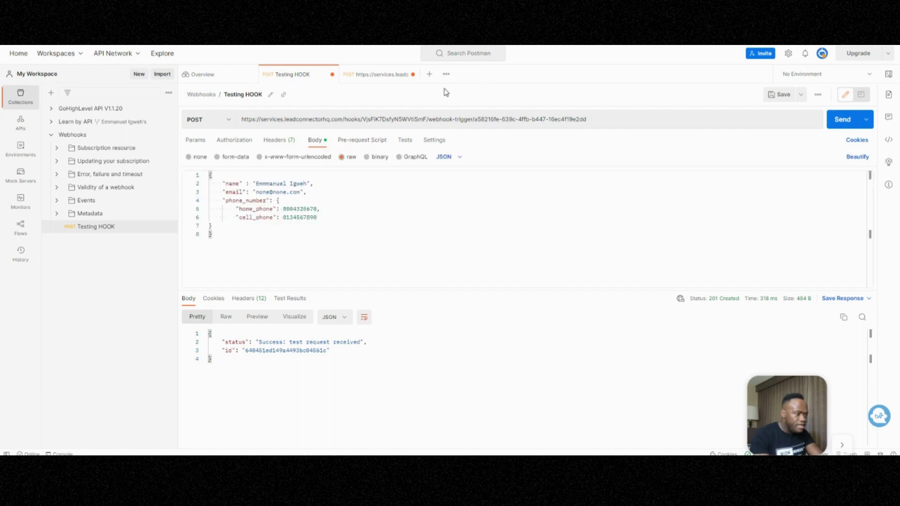
left_click(373, 80)
Add the missing comma after the name line and resend the request.
left_click(305, 183)
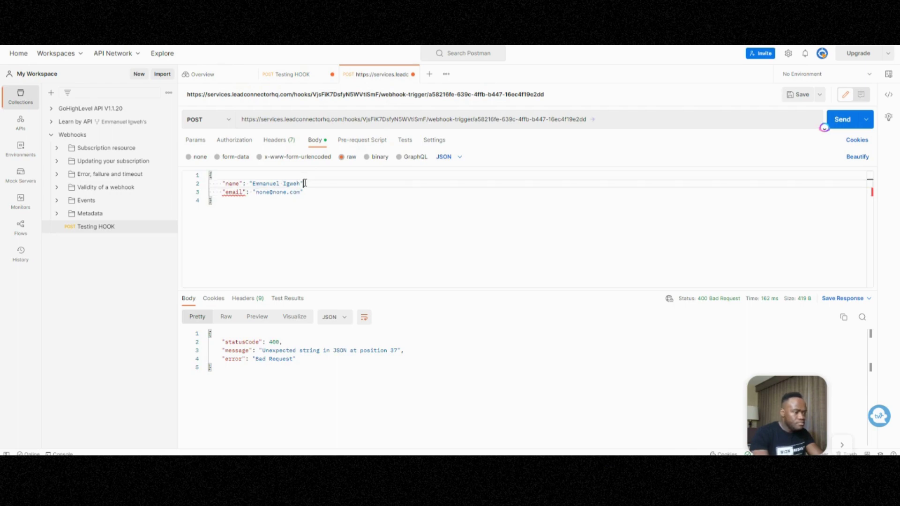
type(",")
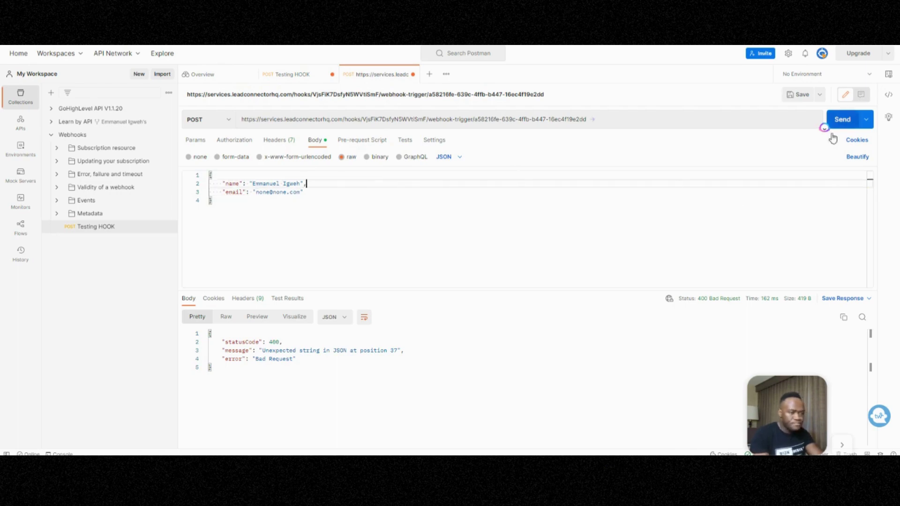
left_click(844, 124)
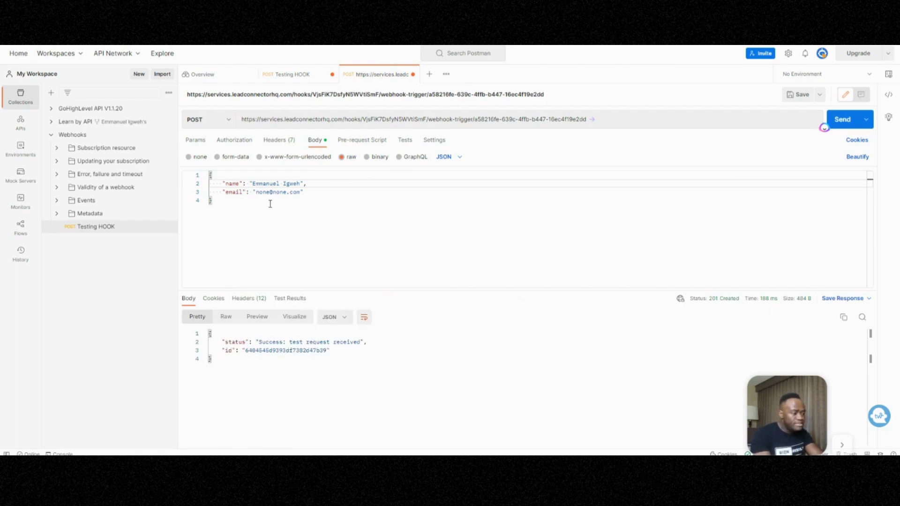
left_click(314, 187)
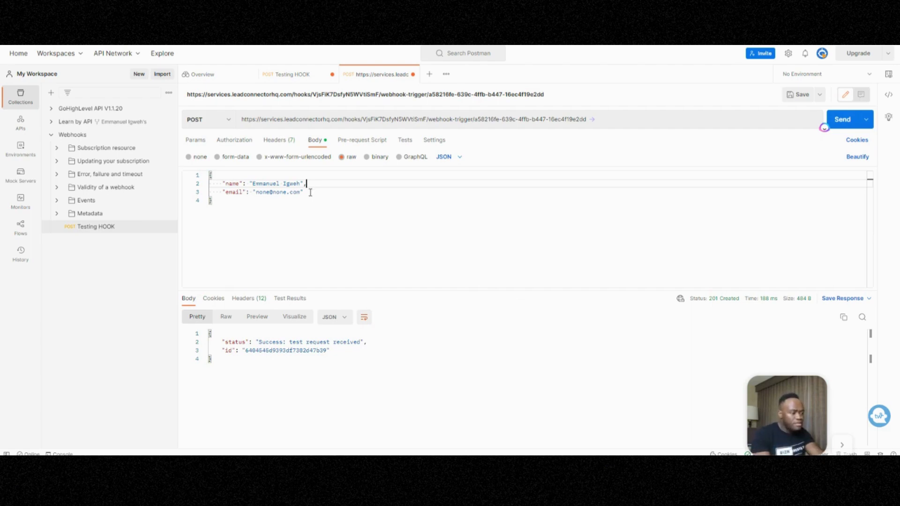
Add a "phone_number" field with 888432567 below the email and send the request.
left_click(310, 192)
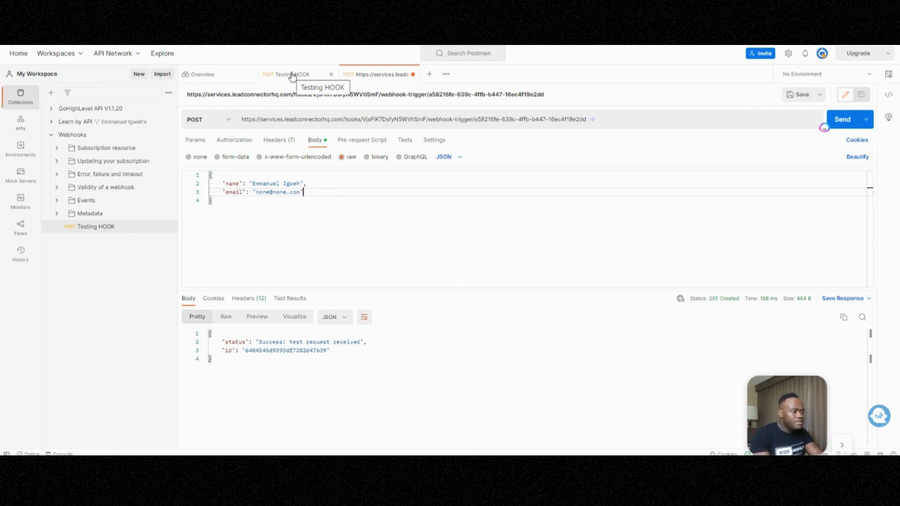
key("Return")
type("\"")
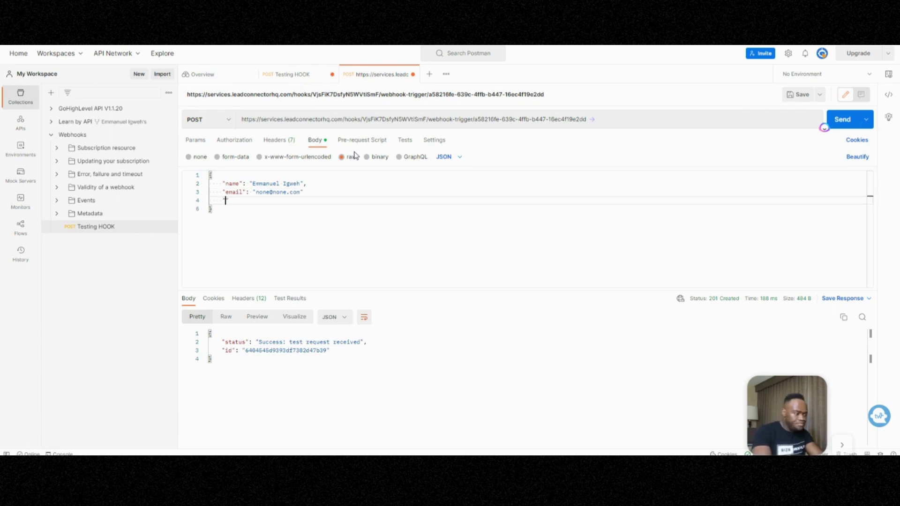
type("phon")
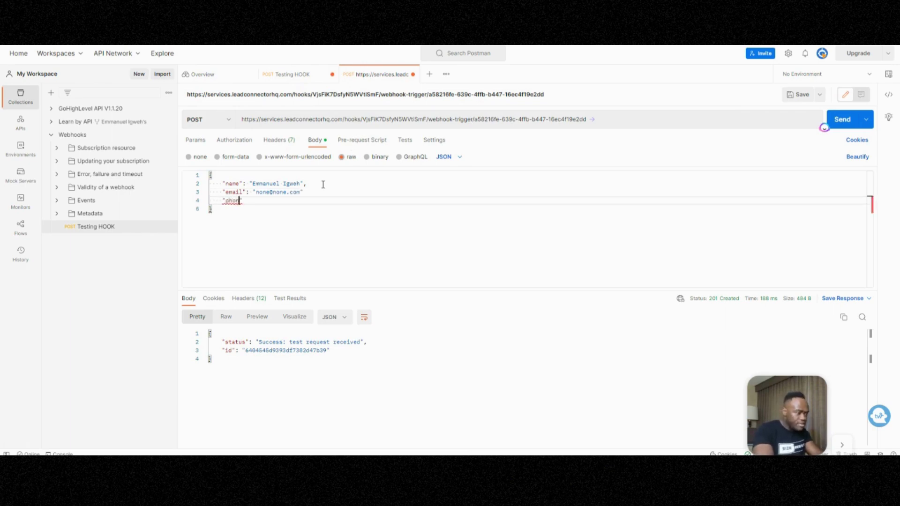
type("e_number\"")
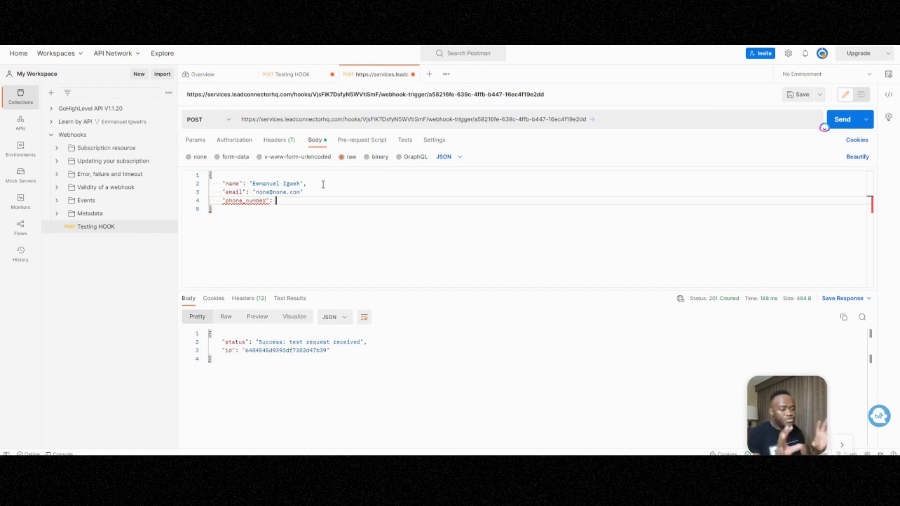
type(": \"")
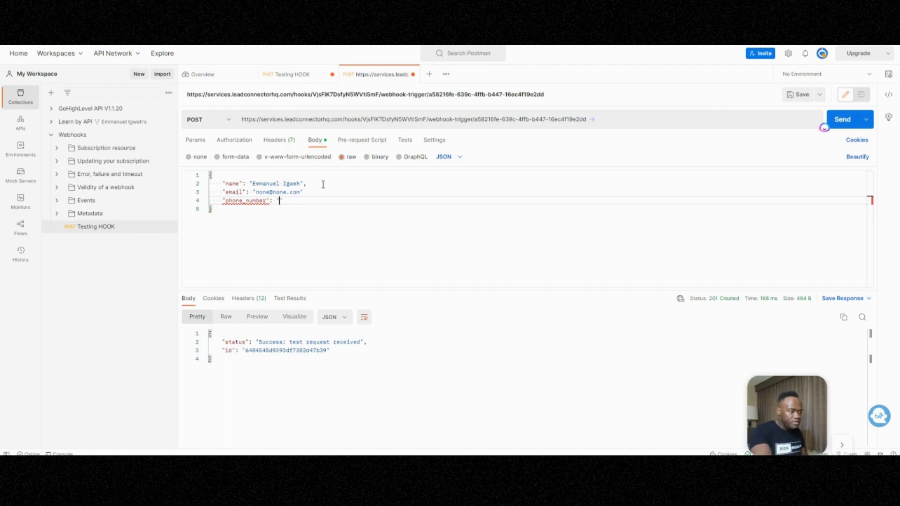
key("BackSpace")
key("BackSpace")
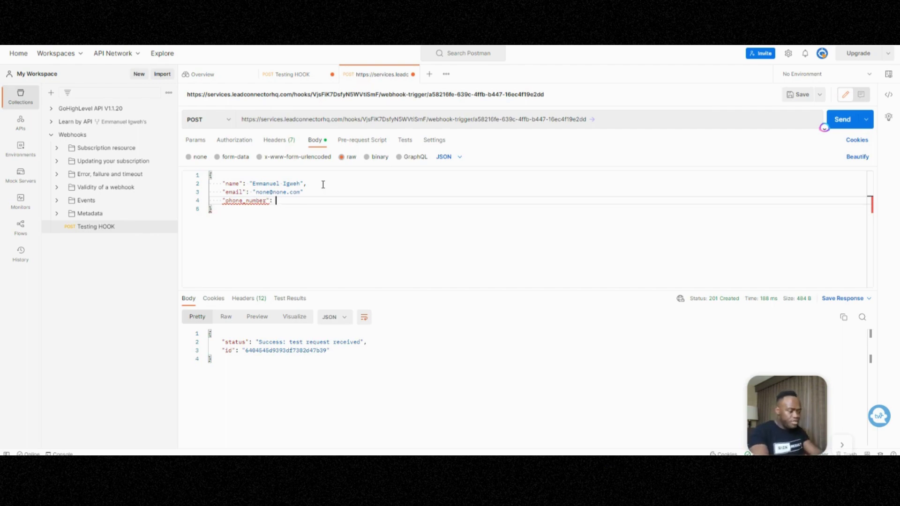
type("888432")
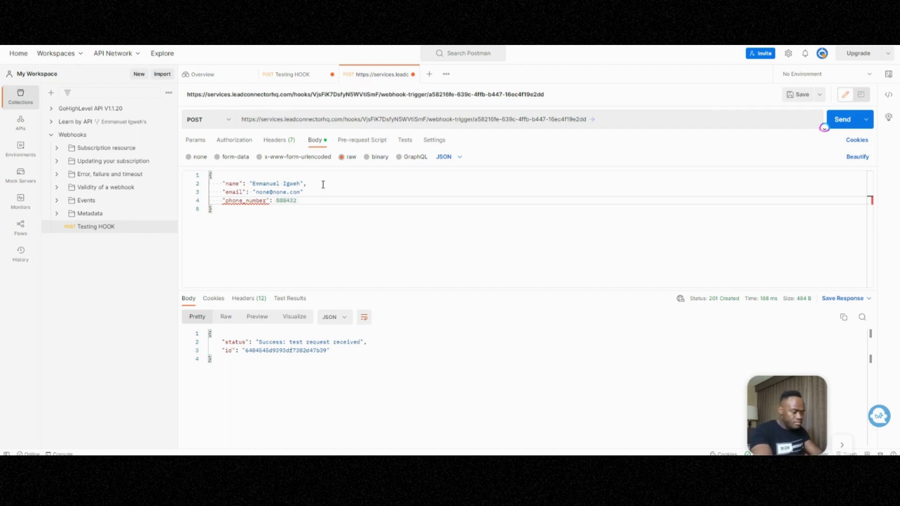
type("567")
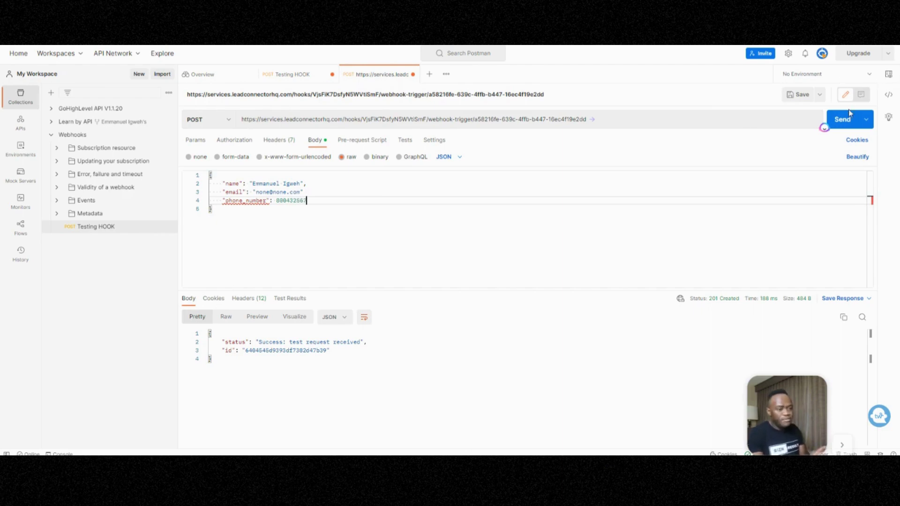
left_click(845, 118)
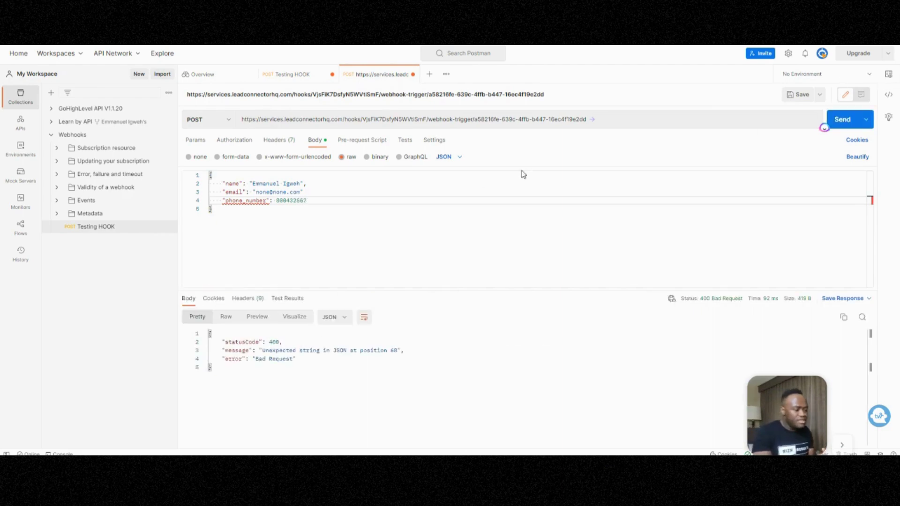
Add the missing comma after the email line, resend, then clear the phone_number value.
left_click(309, 190)
type(",")
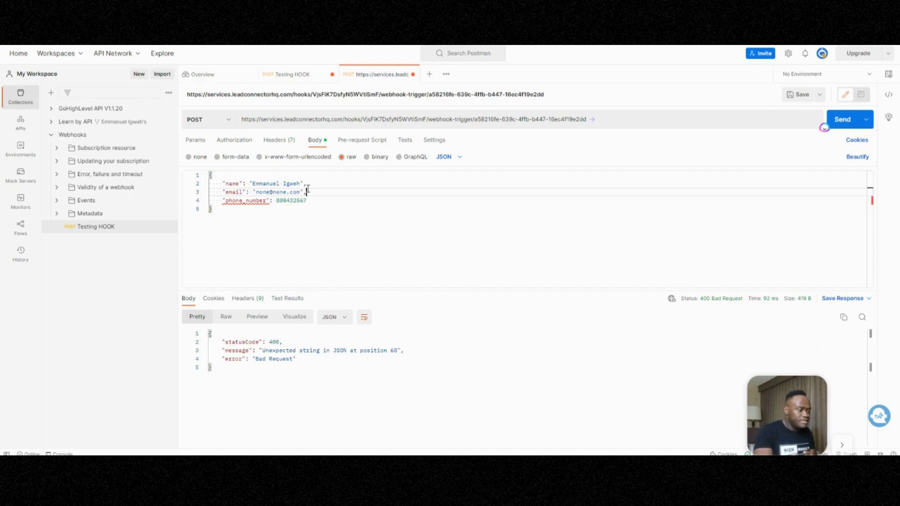
left_click(846, 120)
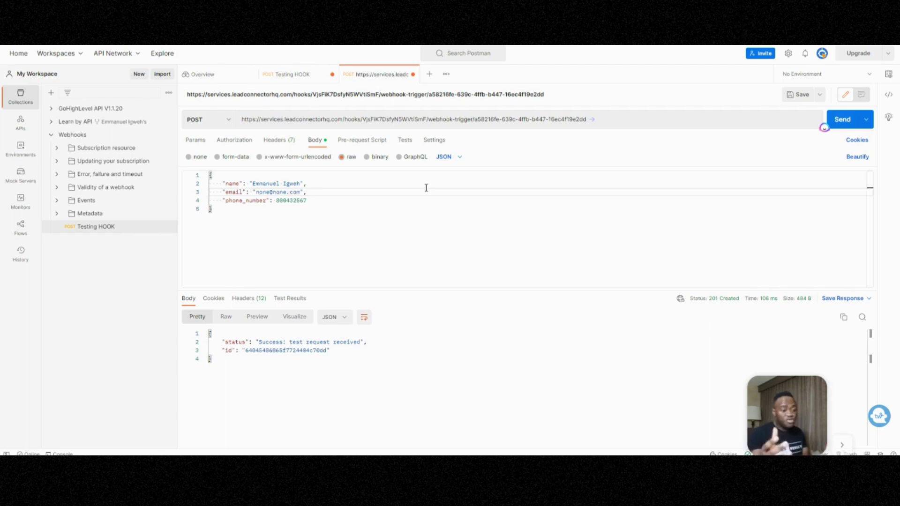
double_click(288, 201)
key("BackSpace")
type("{")
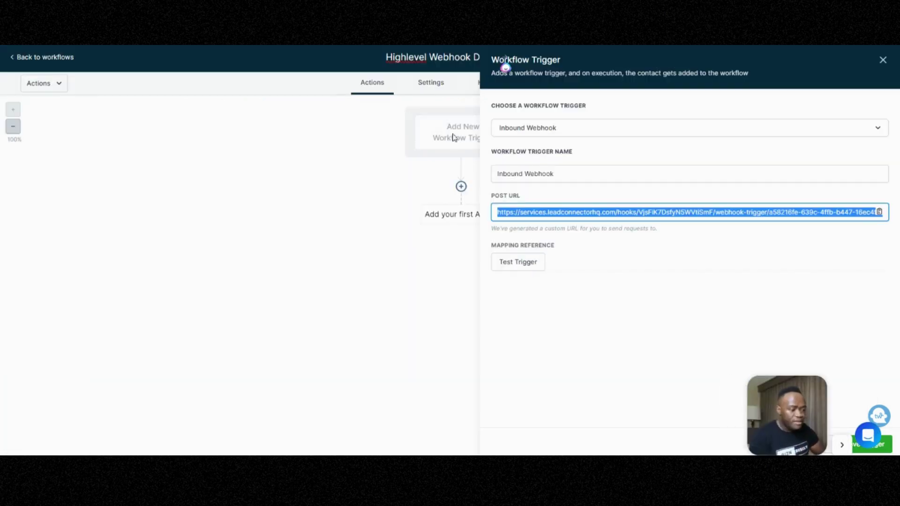
Set the trigger's mapping reference to the newest request containing phone_number and save the trigger.
left_click(521, 264)
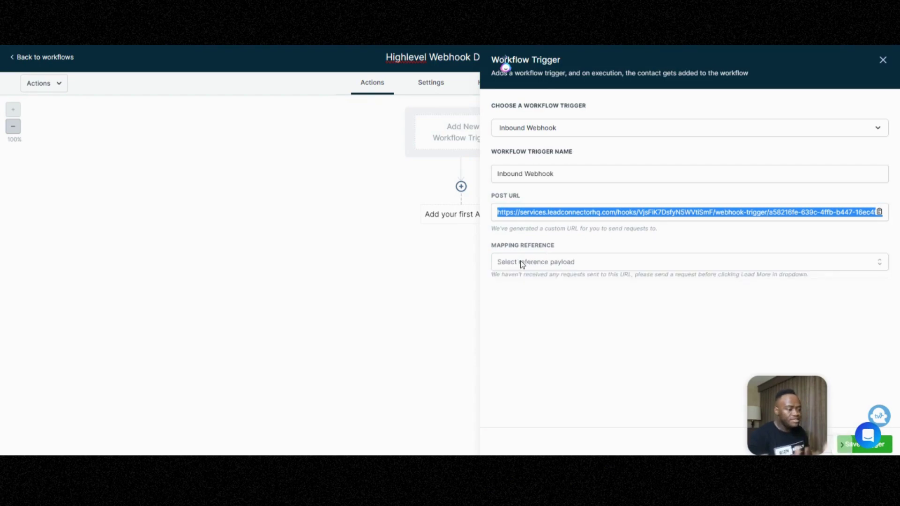
left_click(522, 263)
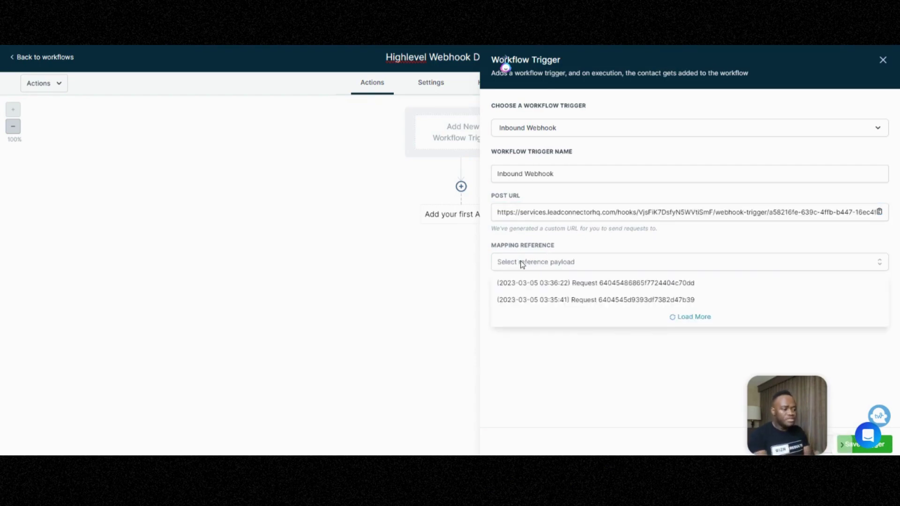
left_click(568, 303)
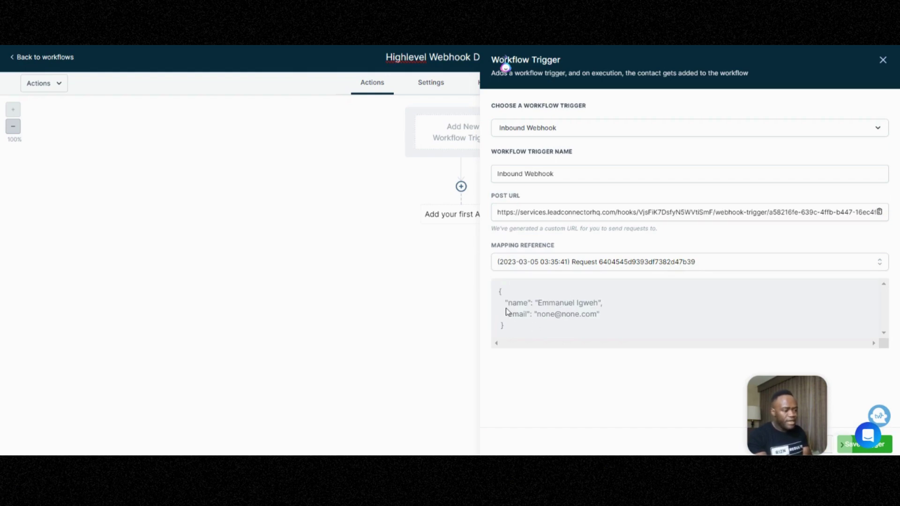
left_click(550, 264)
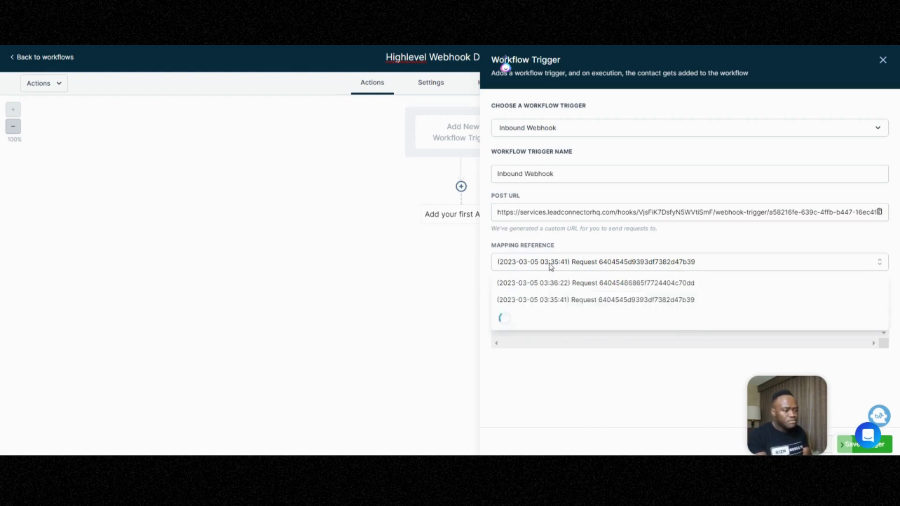
left_click(601, 287)
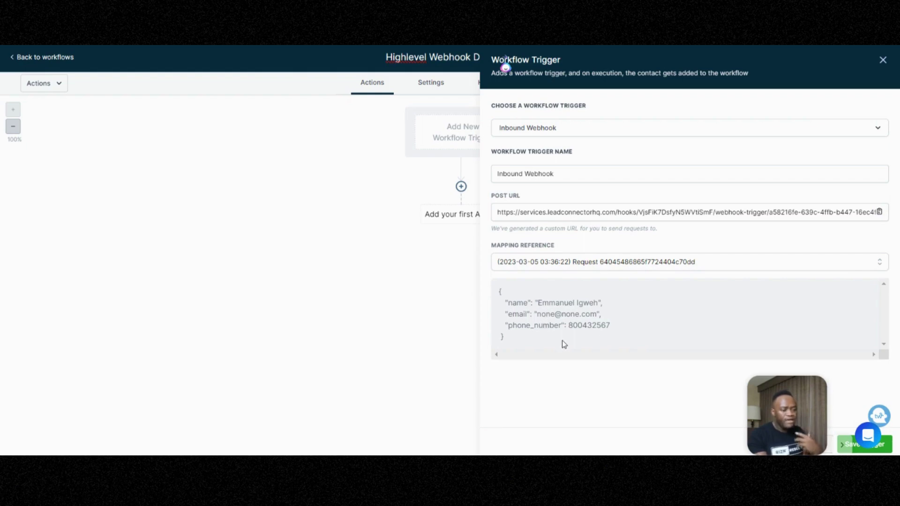
left_click(880, 212)
left_click_drag(787, 412, 117, 400)
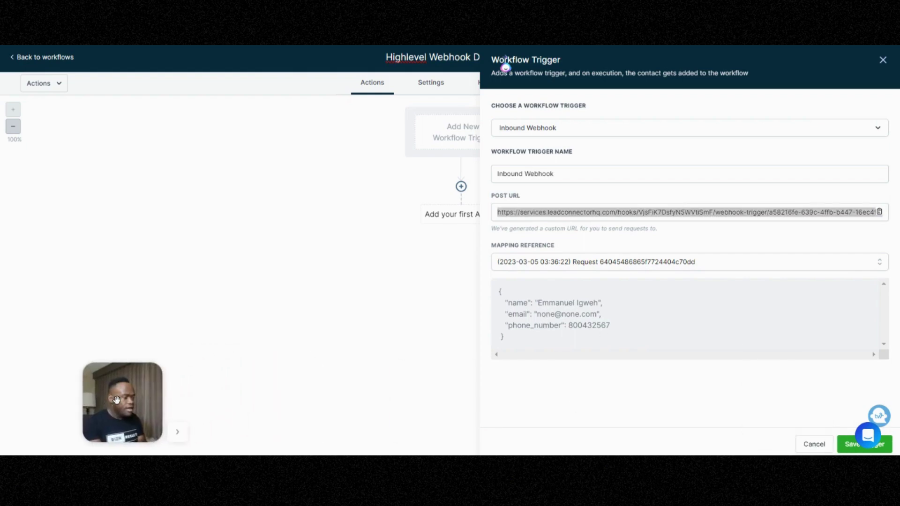
left_click(849, 445)
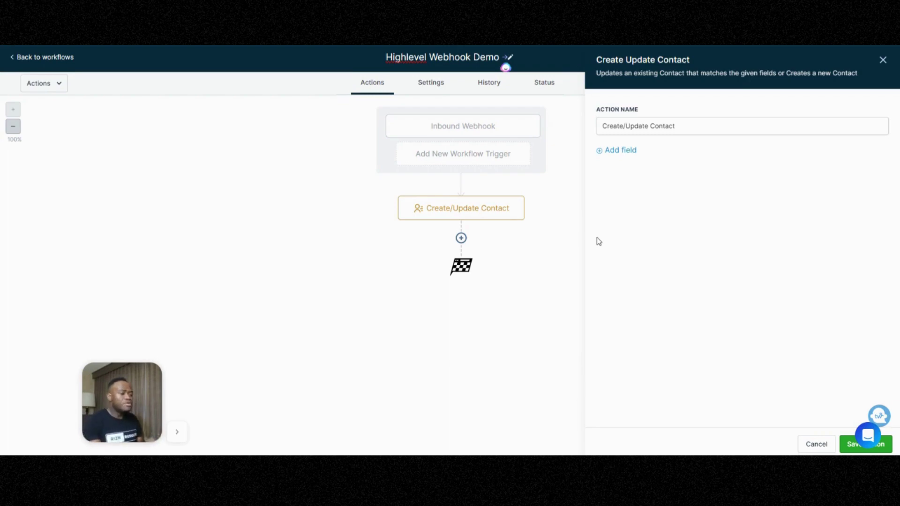
Add First Name, Email and Phone fields to the Create/Update Contact action.
left_click(616, 151)
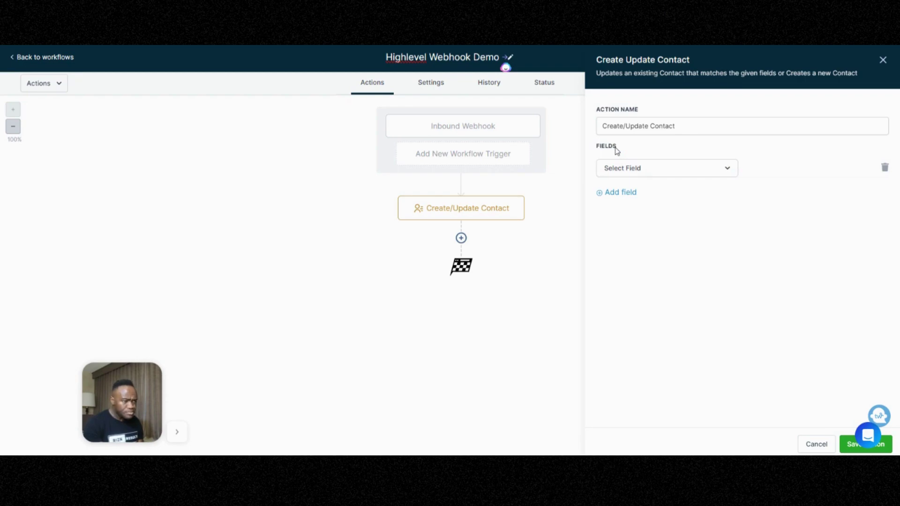
left_click(619, 171)
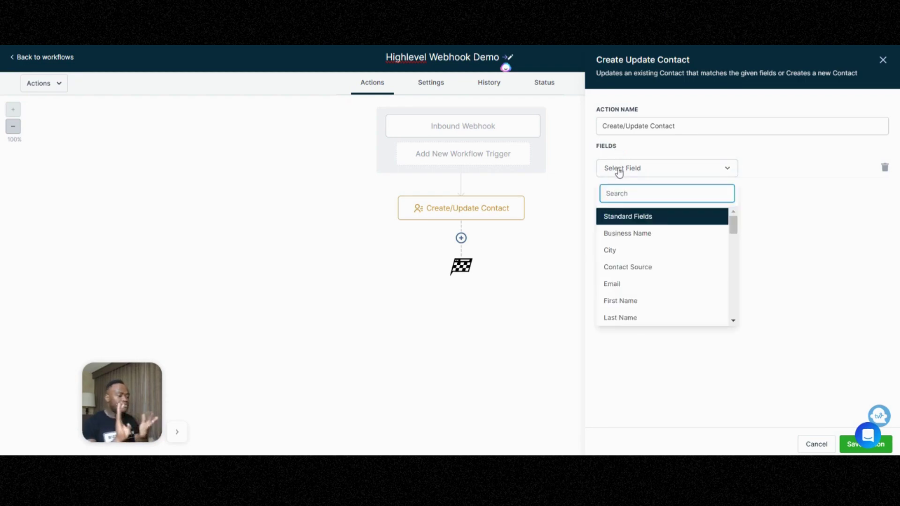
left_click(627, 302)
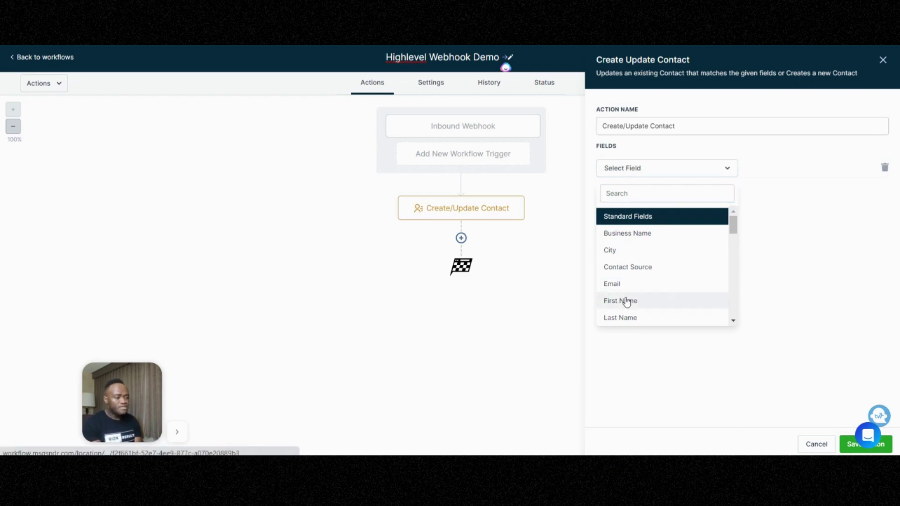
left_click(615, 193)
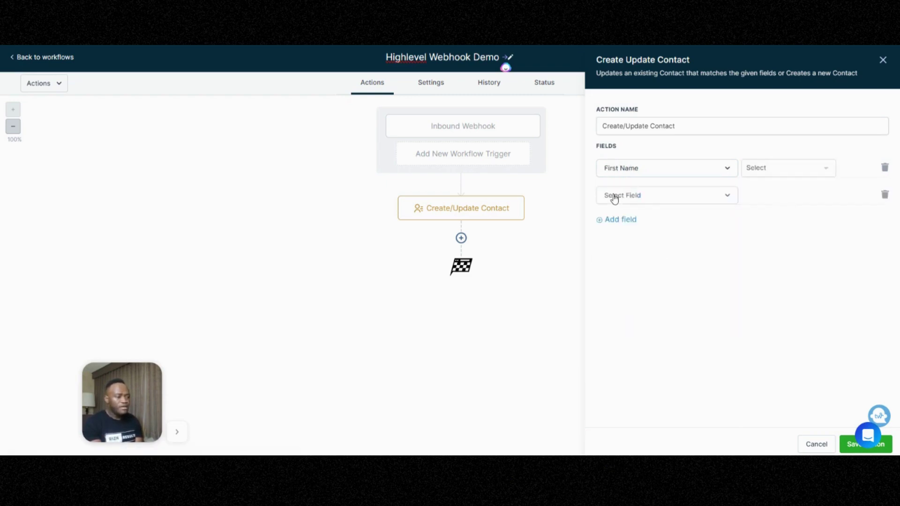
left_click(638, 203)
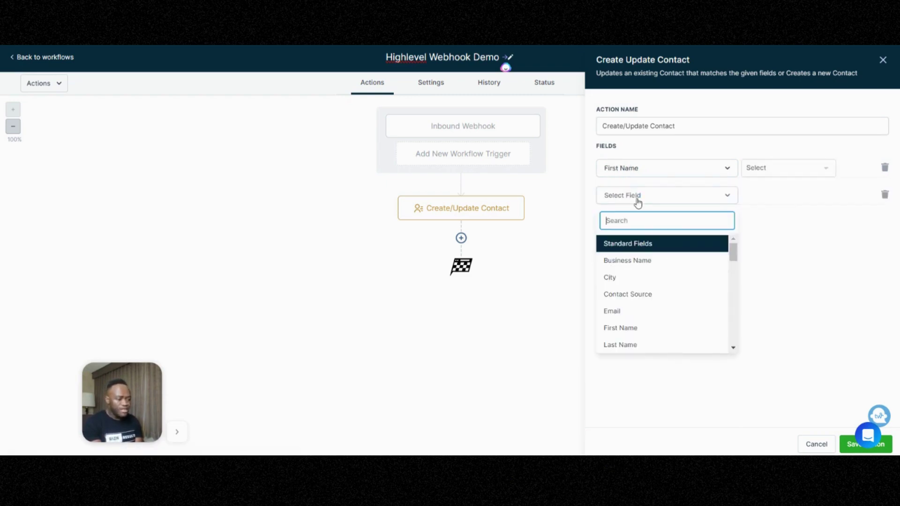
left_click(646, 312)
left_click(613, 221)
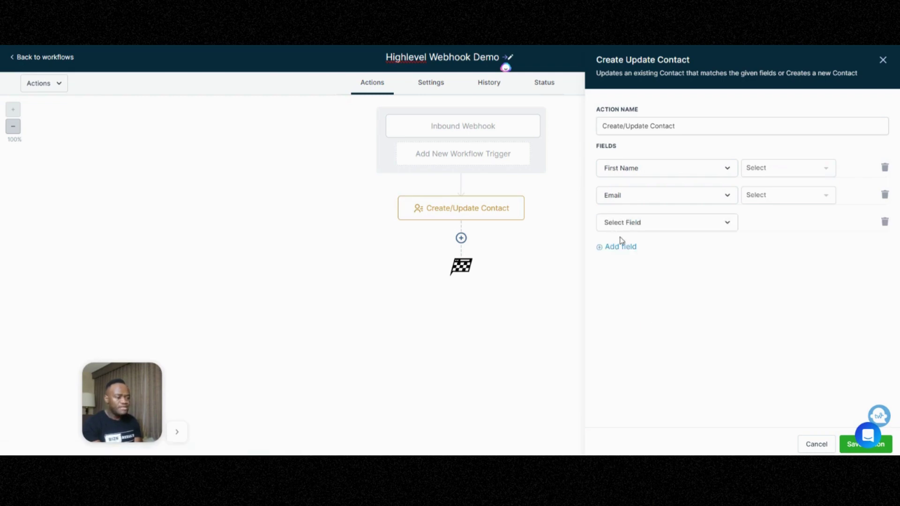
left_click(617, 224)
scroll(637, 300, "down", 5)
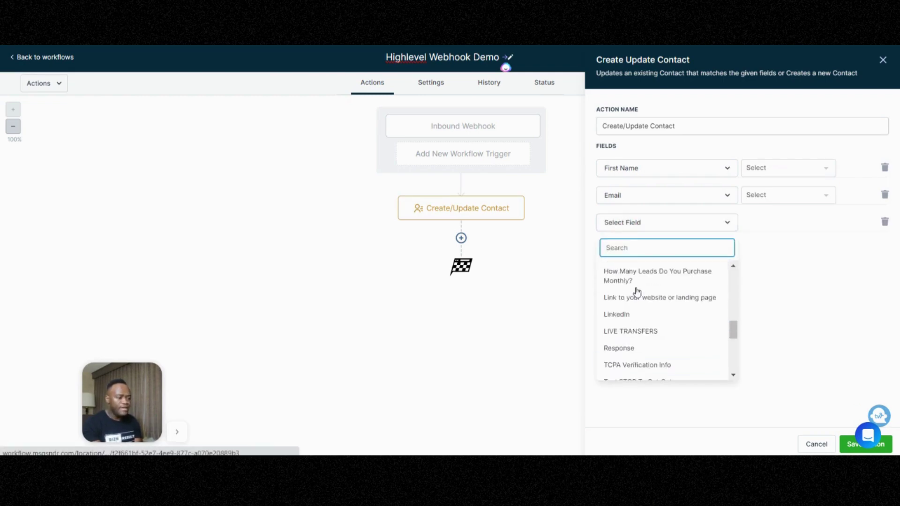
scroll(637, 321, "up", 6)
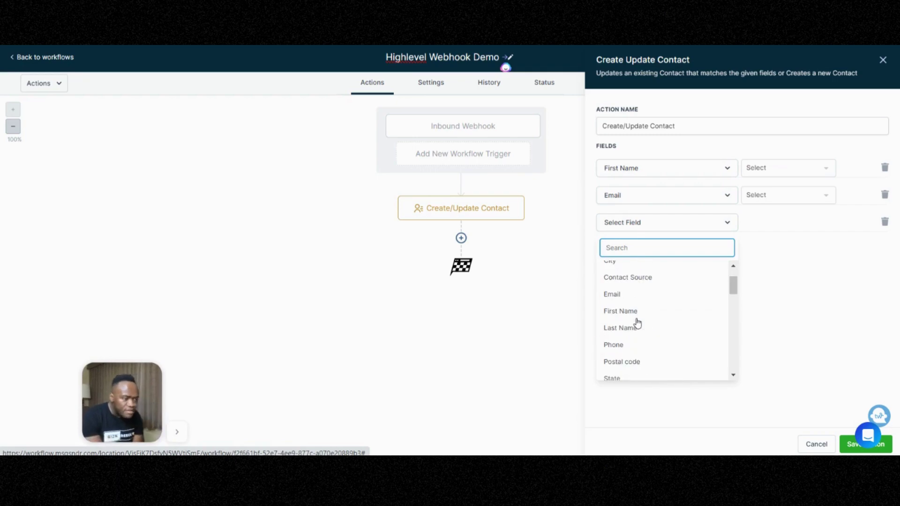
left_click(632, 344)
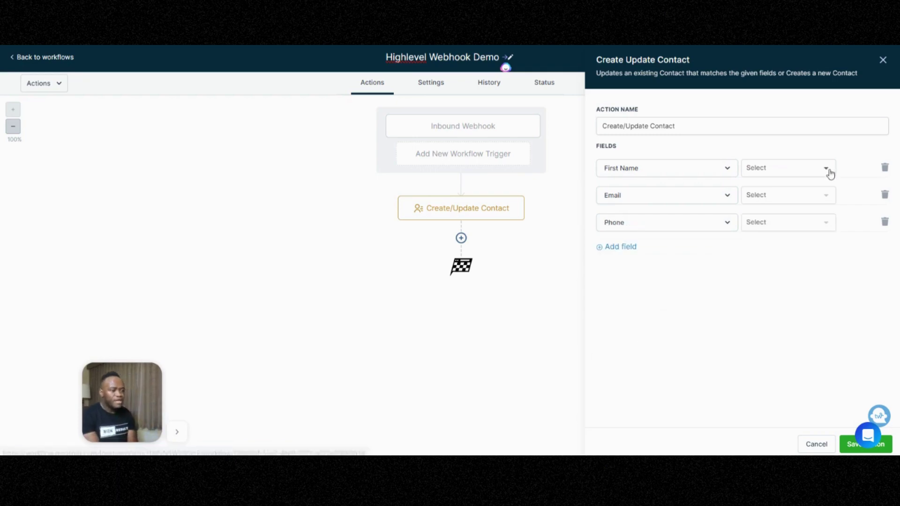
Map First Name to name, Email to email, Phone to phone_number, and save the action.
left_click(797, 174)
left_click(792, 191)
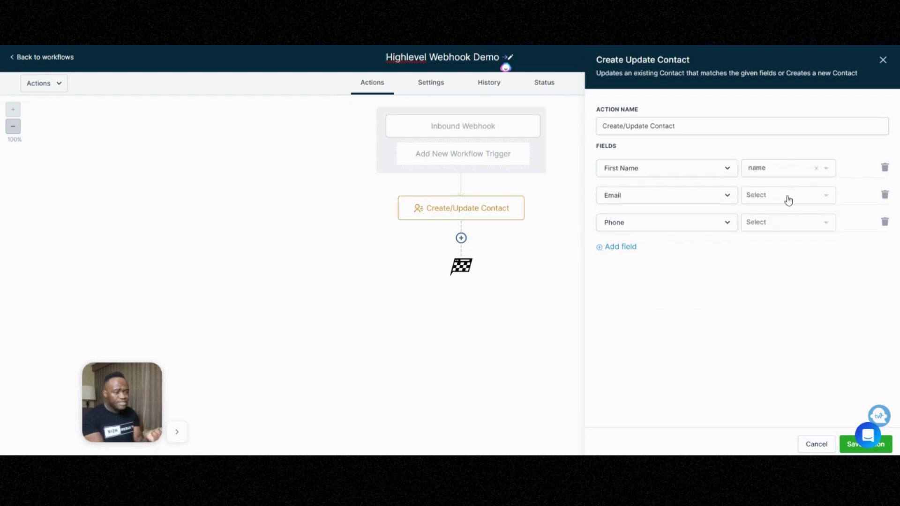
left_click(781, 168)
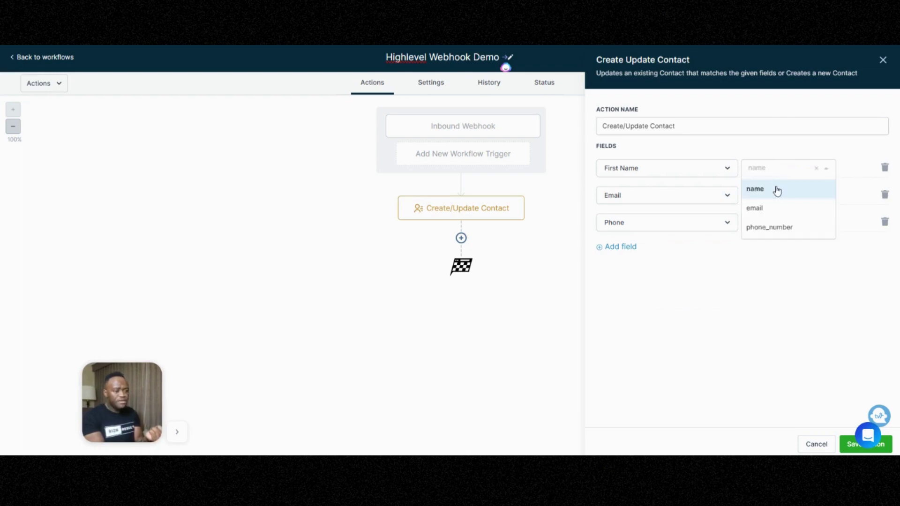
left_click(776, 189)
left_click(774, 201)
left_click(773, 233)
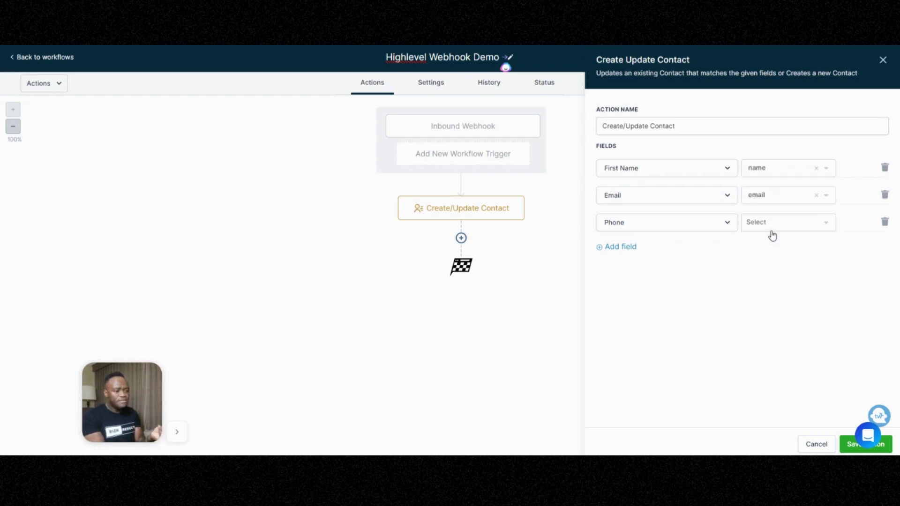
left_click(765, 225)
left_click(768, 280)
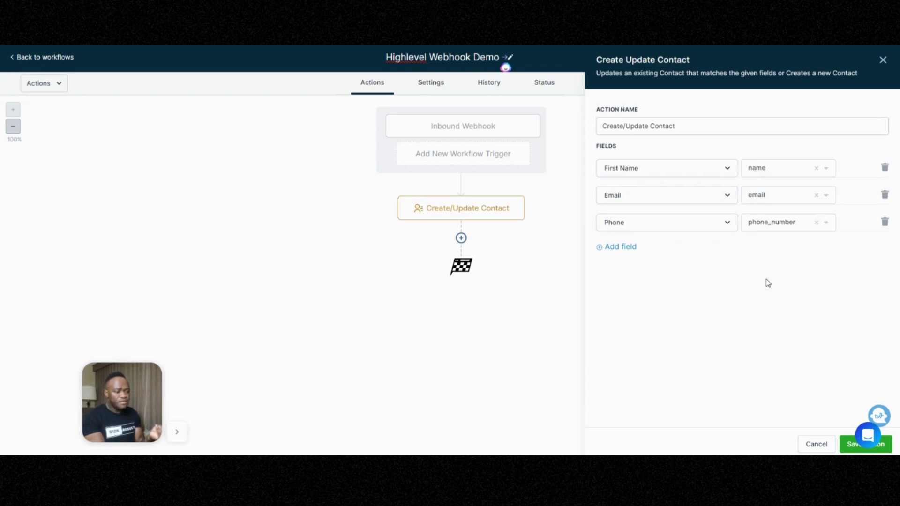
left_click(850, 446)
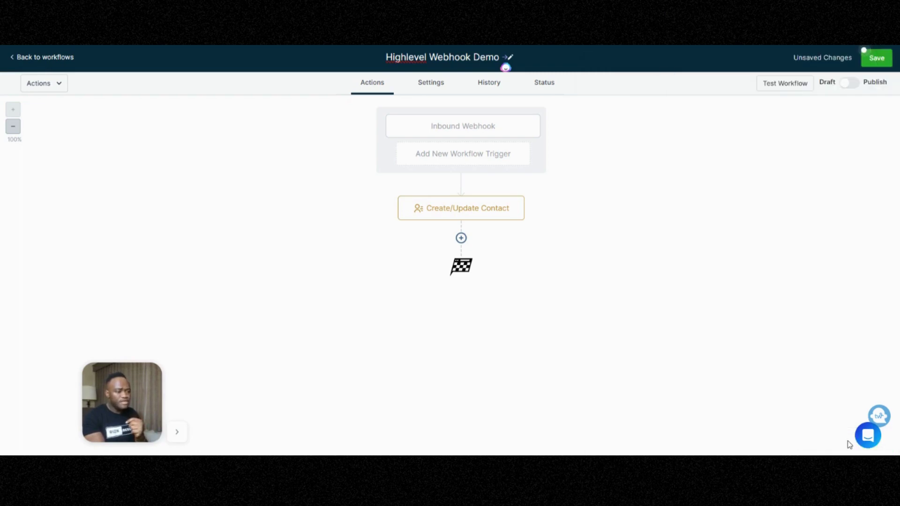
Add a Send SMS step whose message starts with the Inbound Webhook name value and a comma.
left_click(462, 239)
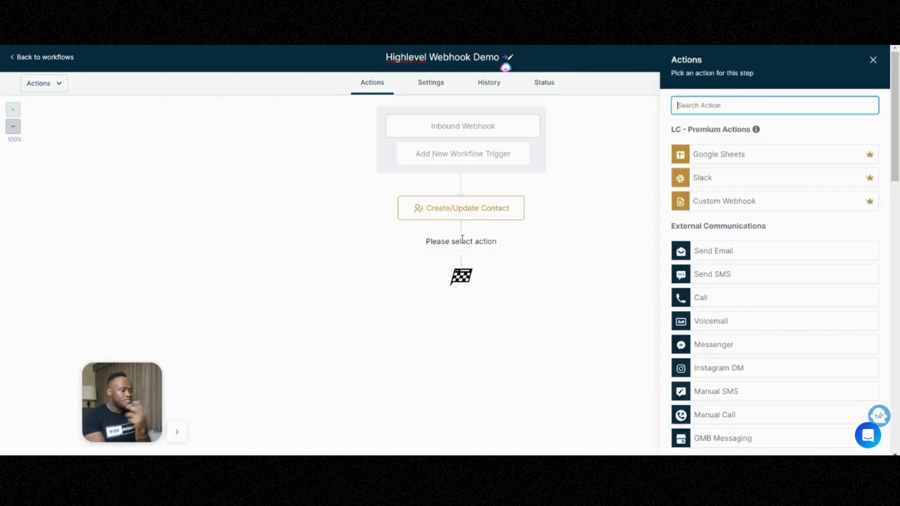
left_click(714, 274)
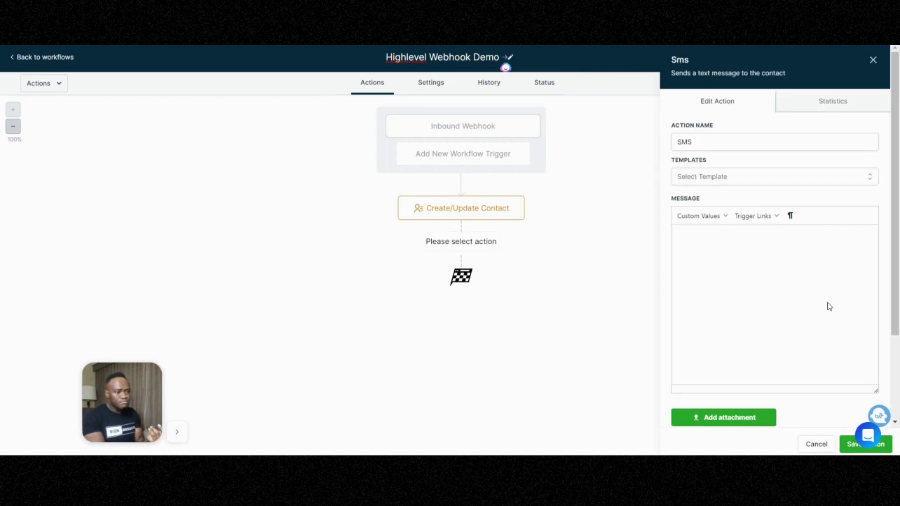
left_click(738, 253)
left_click(704, 215)
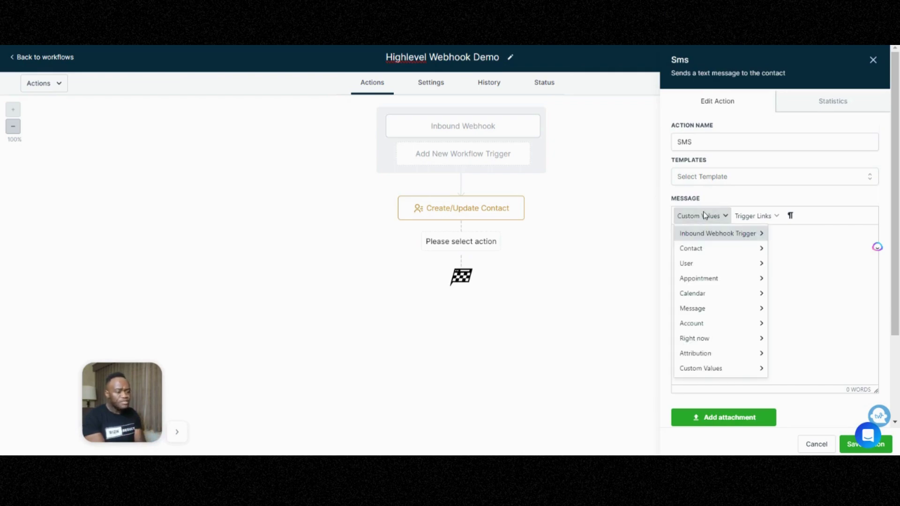
mouse_move(711, 234)
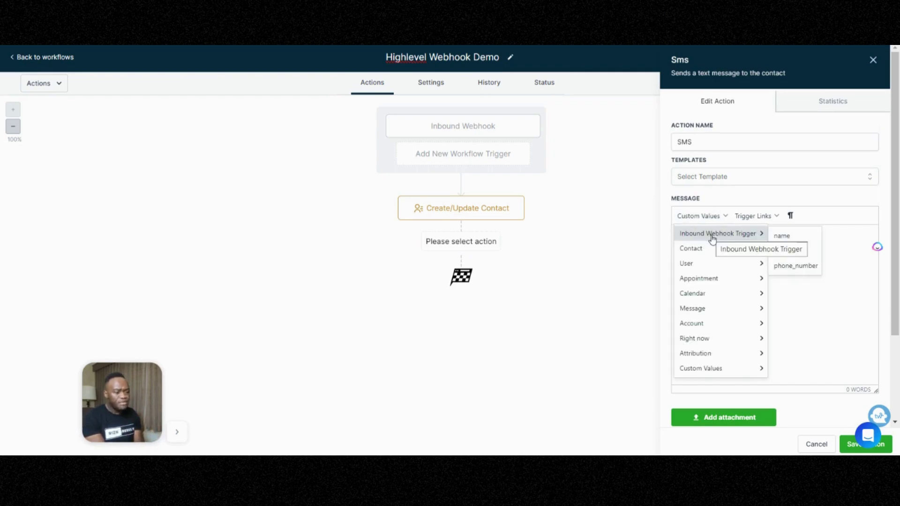
left_click(777, 236)
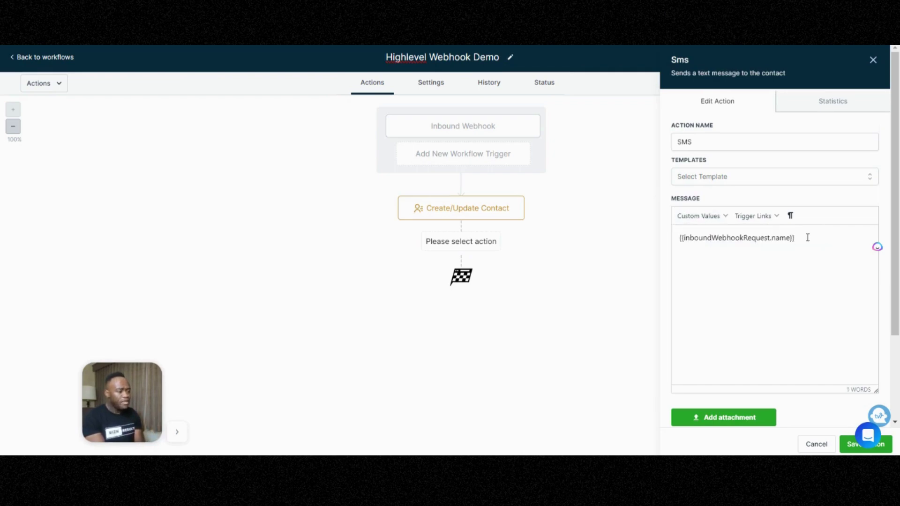
type(",")
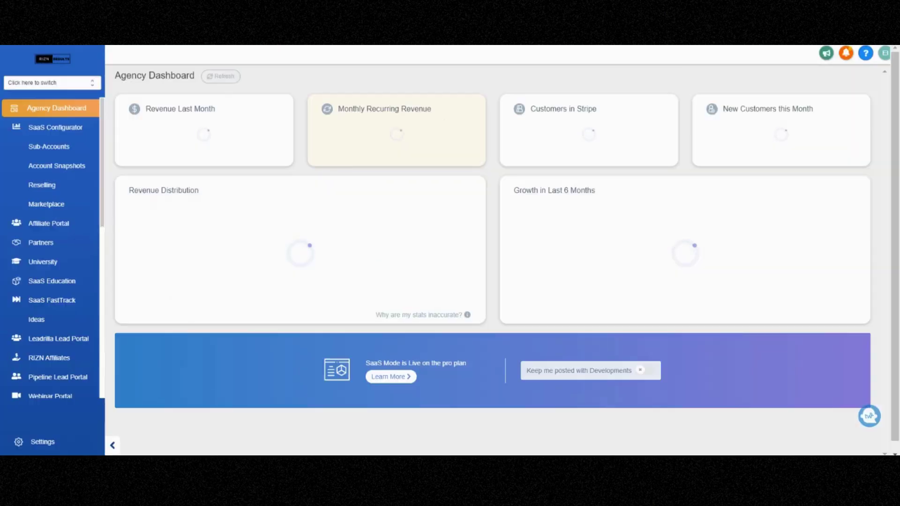
Switch into the RIZN LLC sub-account and go to its Sites section.
left_click(62, 84)
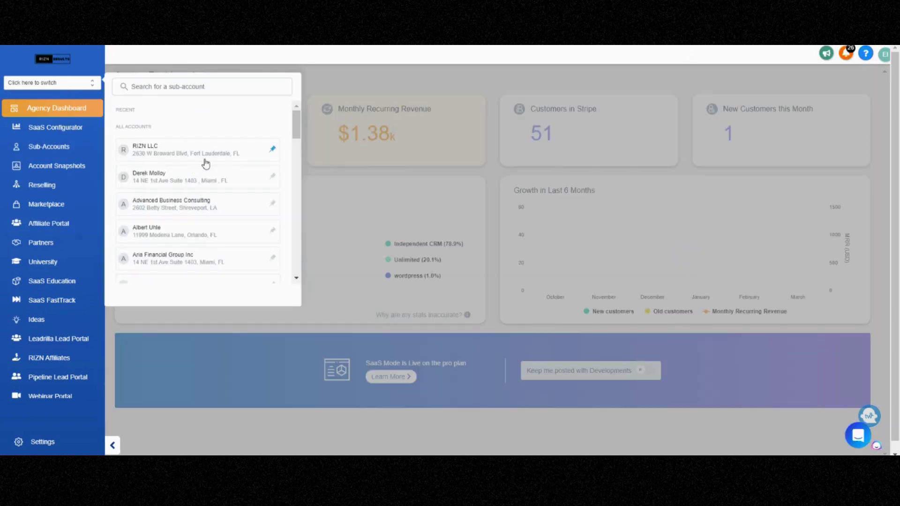
left_click(205, 159)
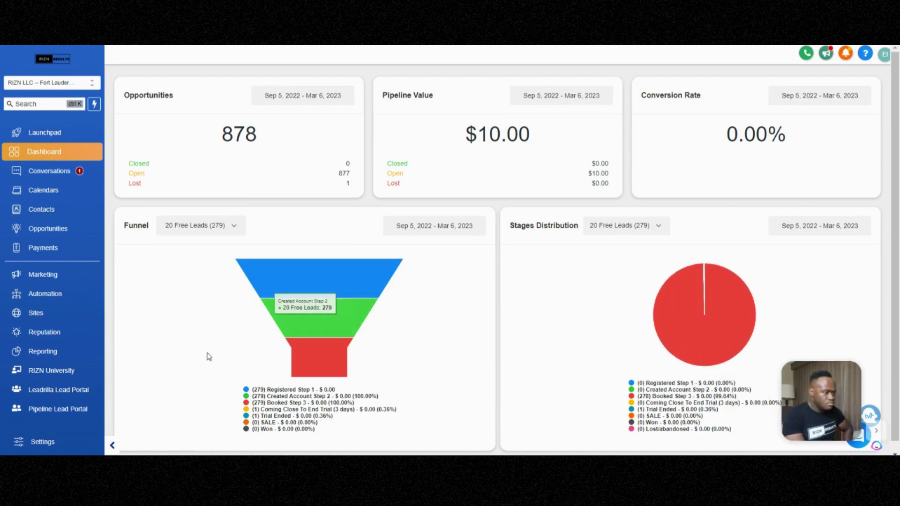
scroll(47, 340, "down", 3)
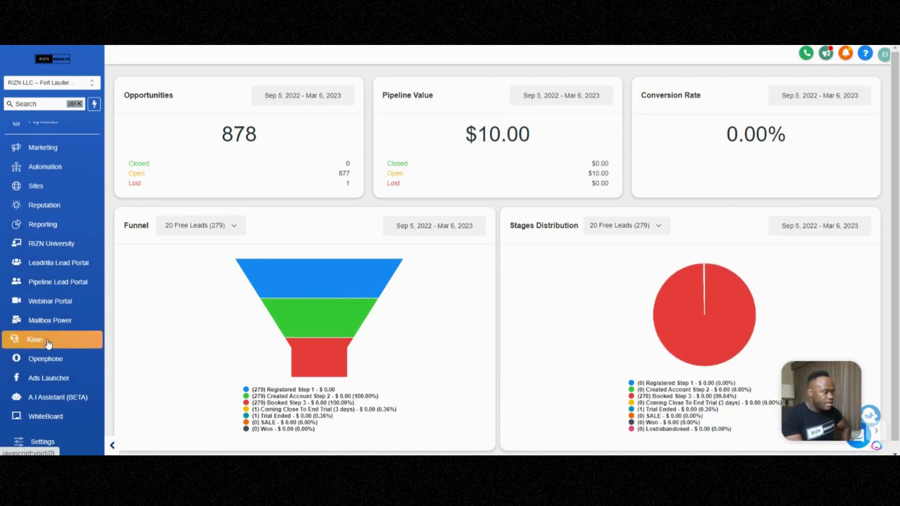
scroll(38, 244, "up", 1)
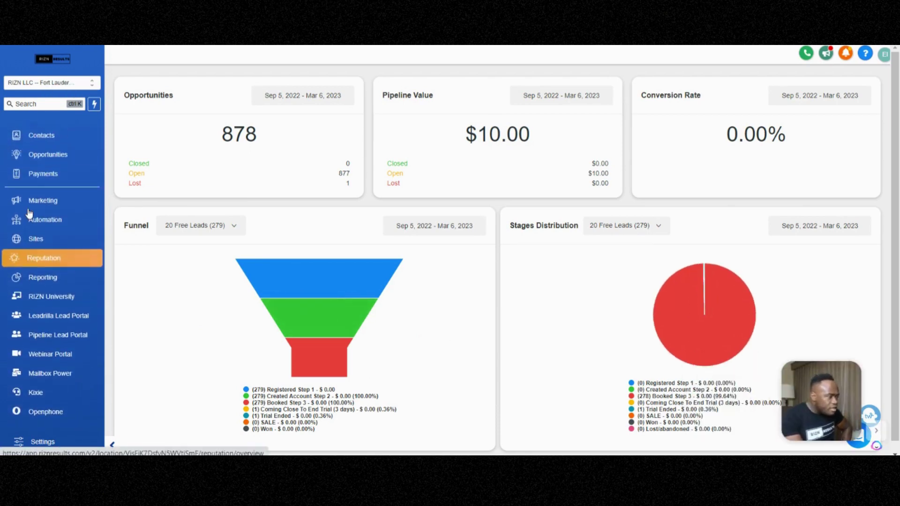
left_click(31, 237)
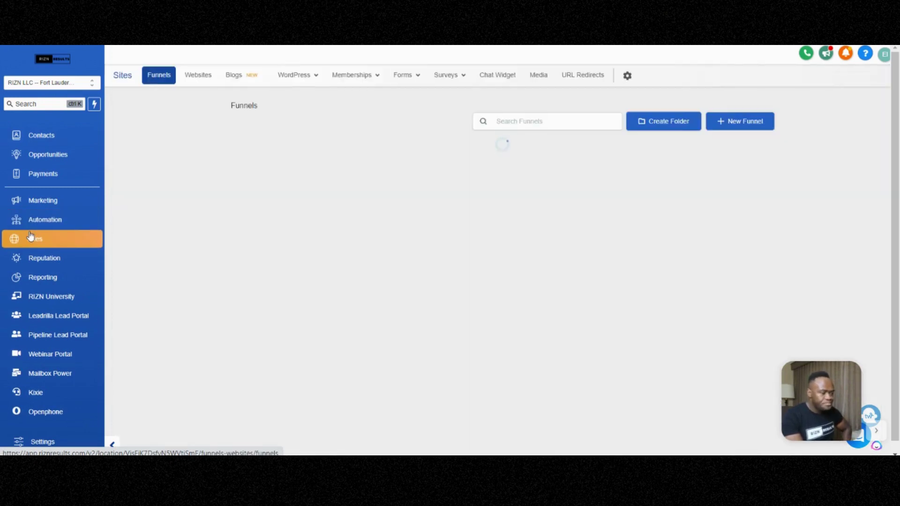
Look over the Forms builder list and Test Form's row menu, then go back to the workflow tab.
mouse_move(405, 83)
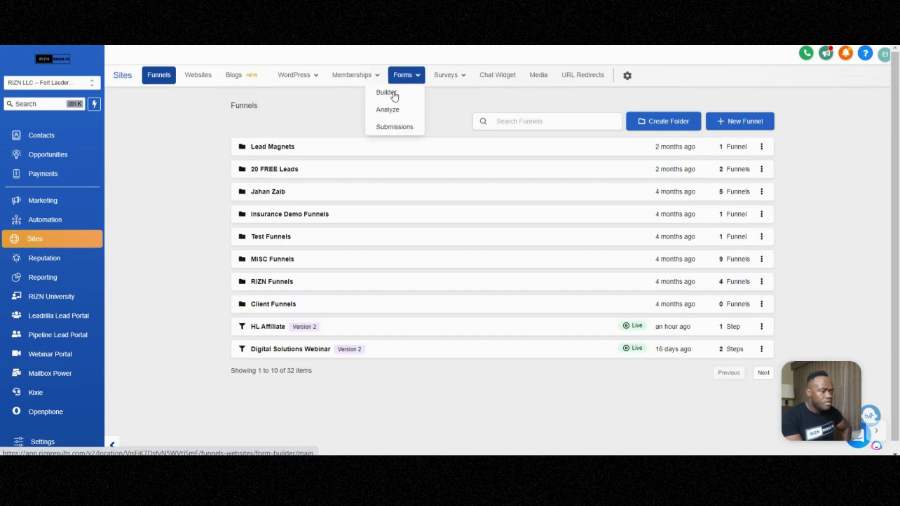
left_click(392, 97)
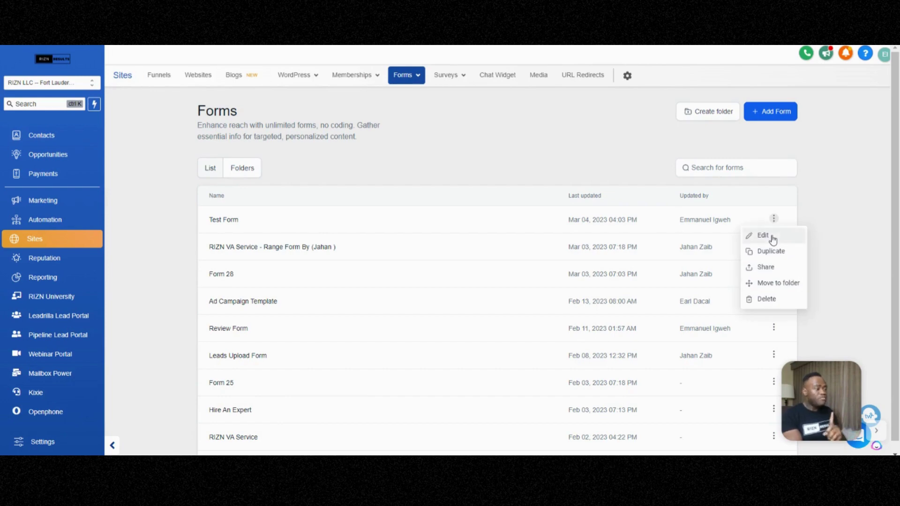
left_click(773, 239)
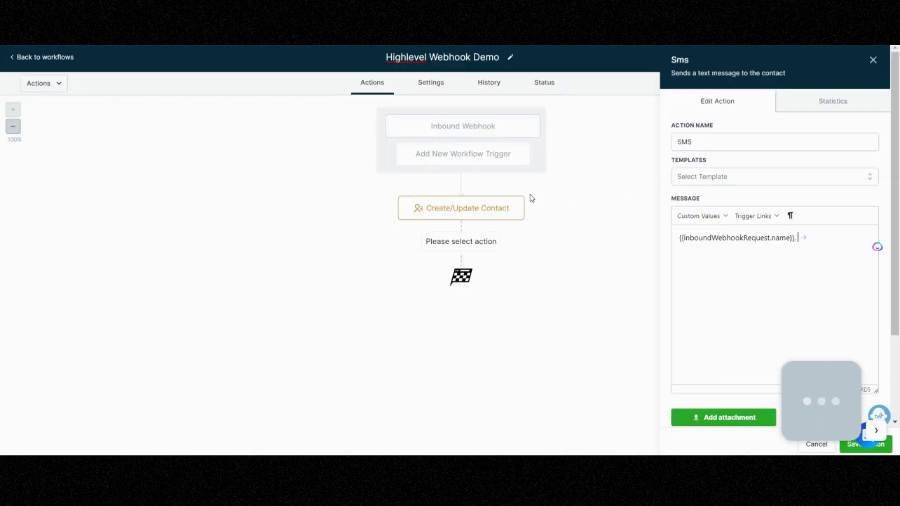
Check the existing Inbound Webhook trigger, then add a second Inbound Webhook trigger.
left_click(481, 133)
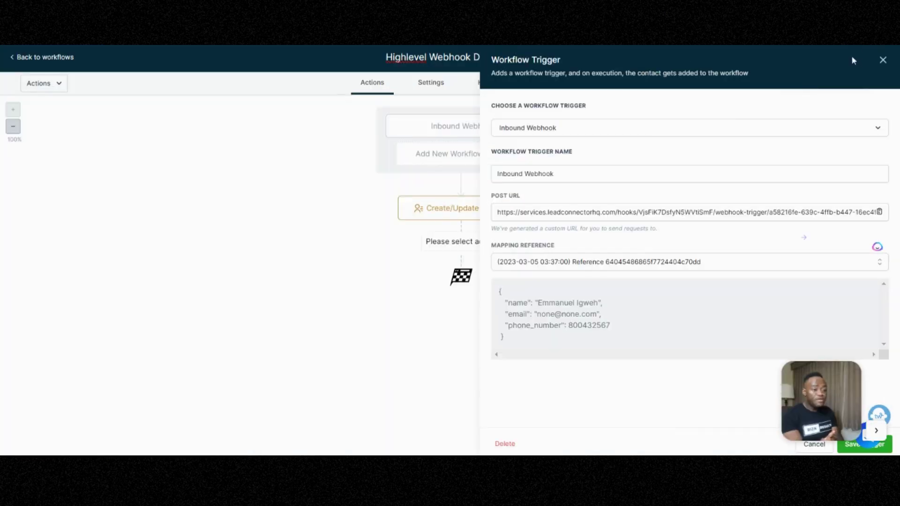
left_click(883, 60)
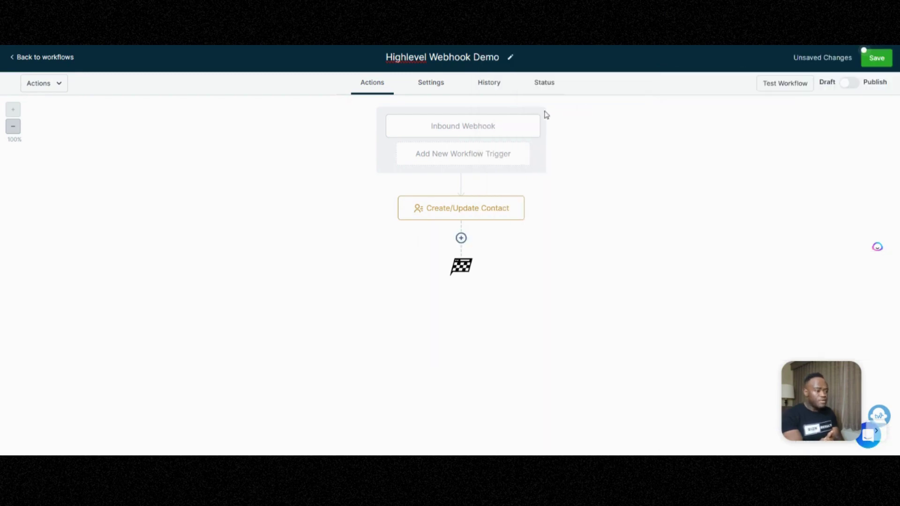
left_click(495, 164)
left_click(625, 155)
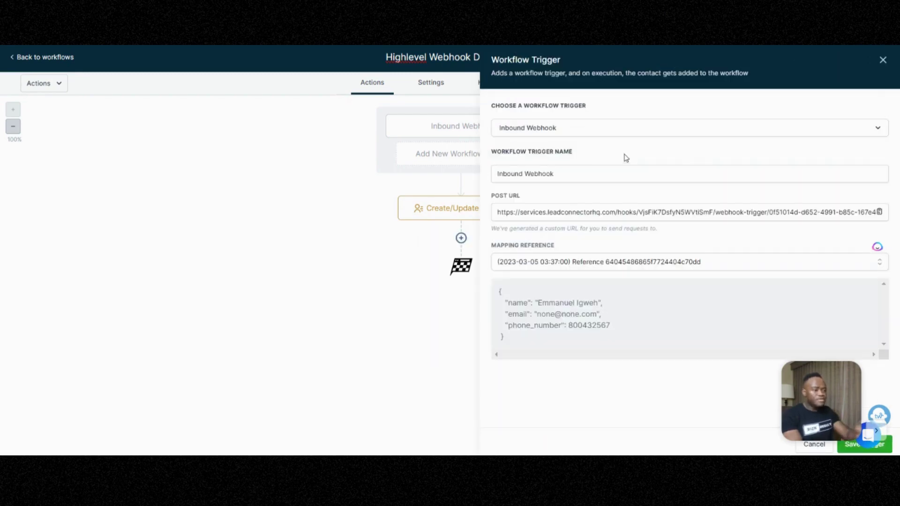
Select the new webhook's POST URL and rename the trigger to 'Testing Hook'.
triple_click(576, 209)
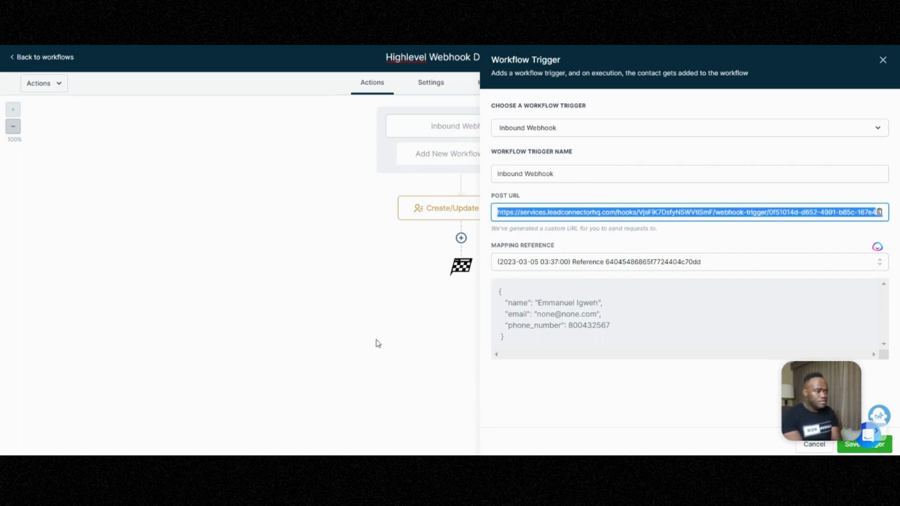
triple_click(532, 181)
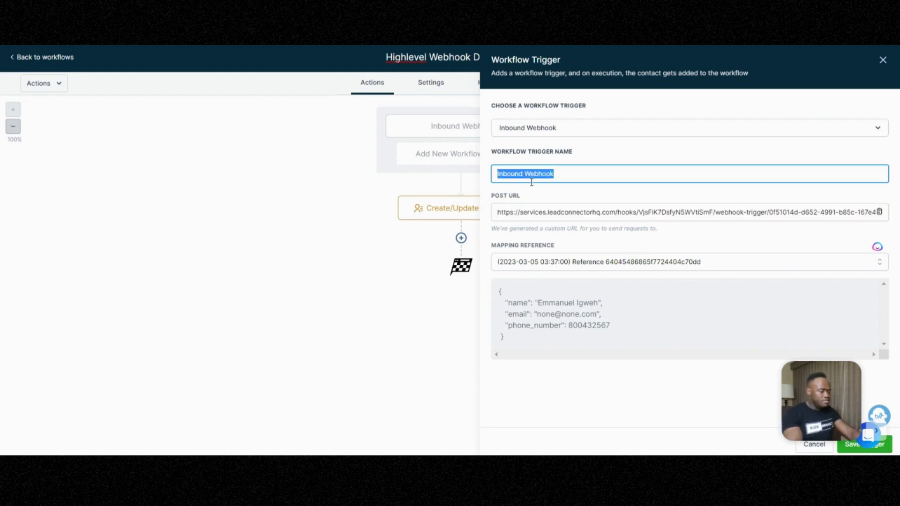
type("Testing")
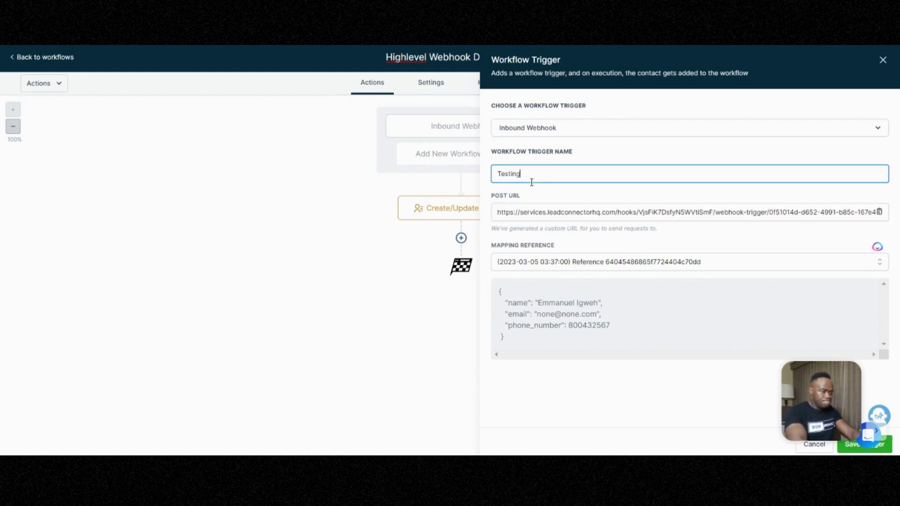
type(" Hook")
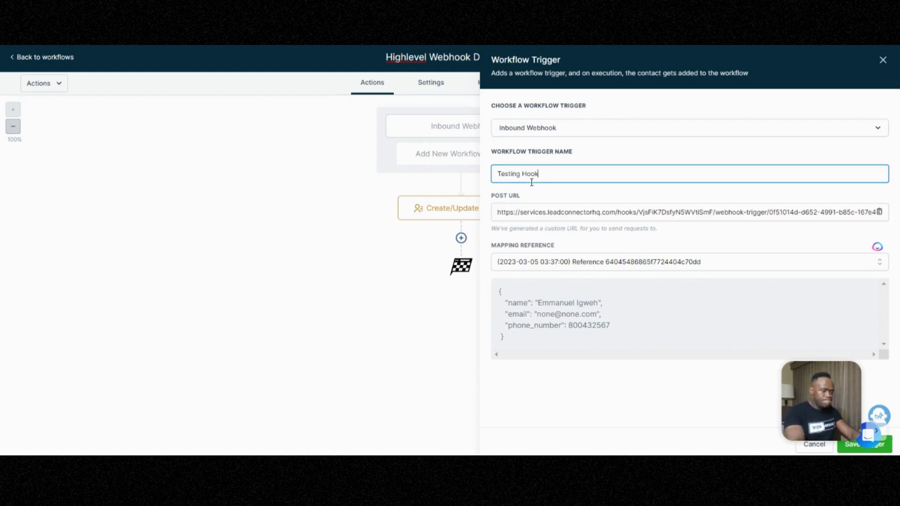
left_click(854, 450)
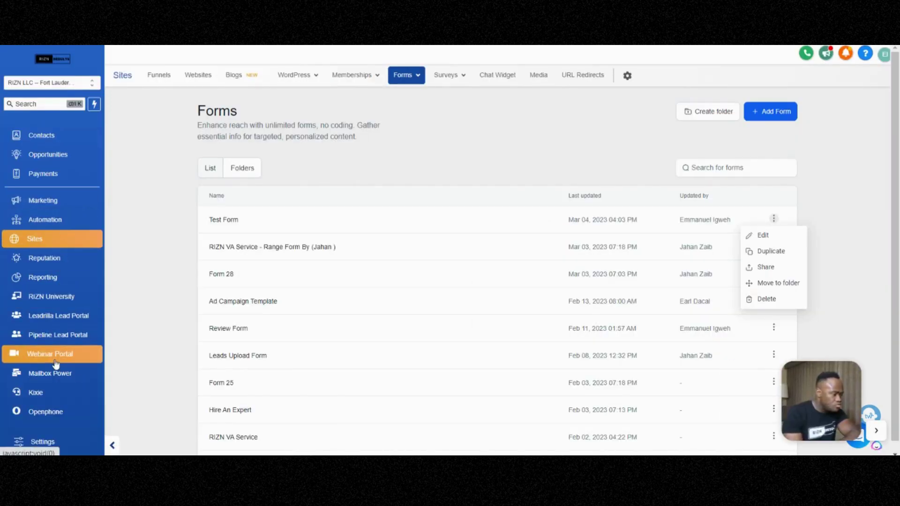
Search the Automation workflows for 'tes' and open Test Workflow.
left_click(56, 224)
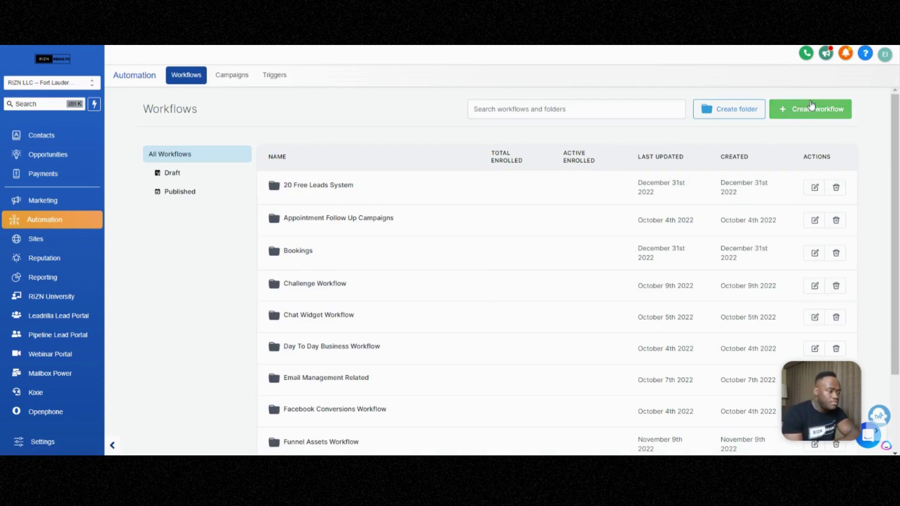
left_click(523, 108)
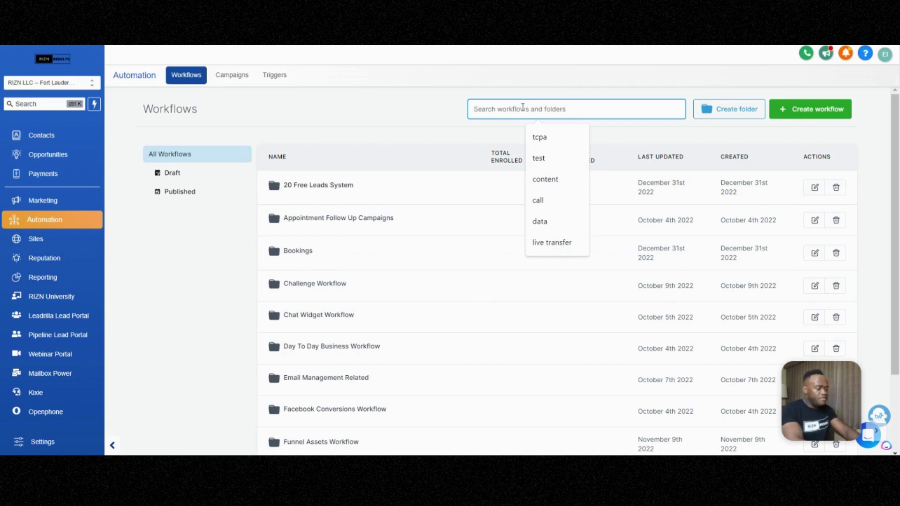
type("test")
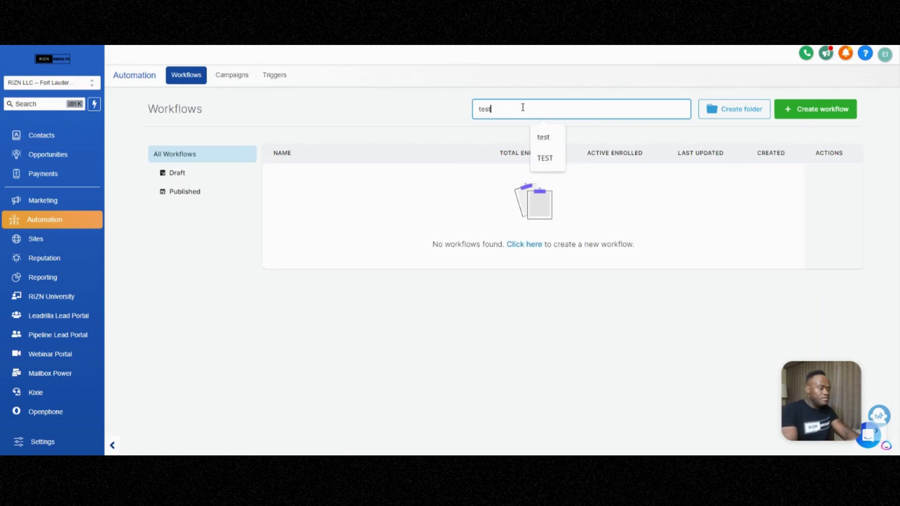
left_click(305, 182)
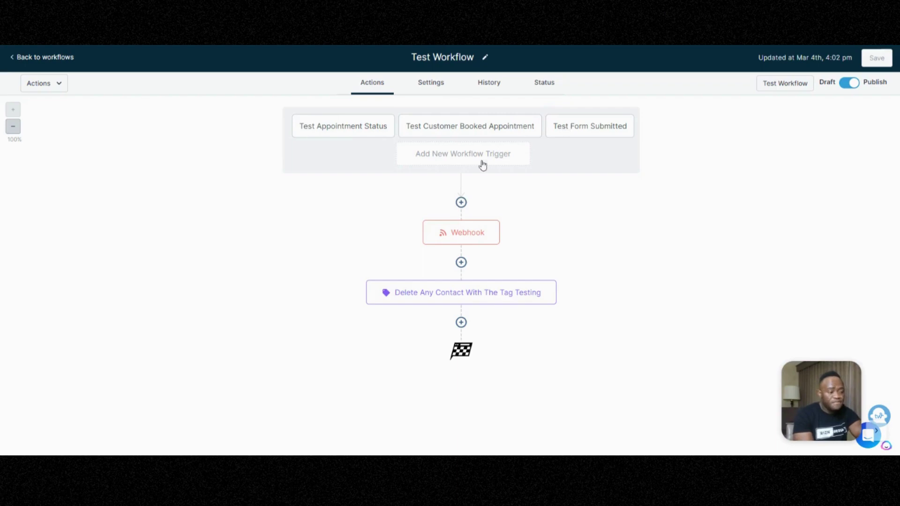
Check the Webhook action, then add a Form Submitted trigger to Test Workflow.
left_click(468, 241)
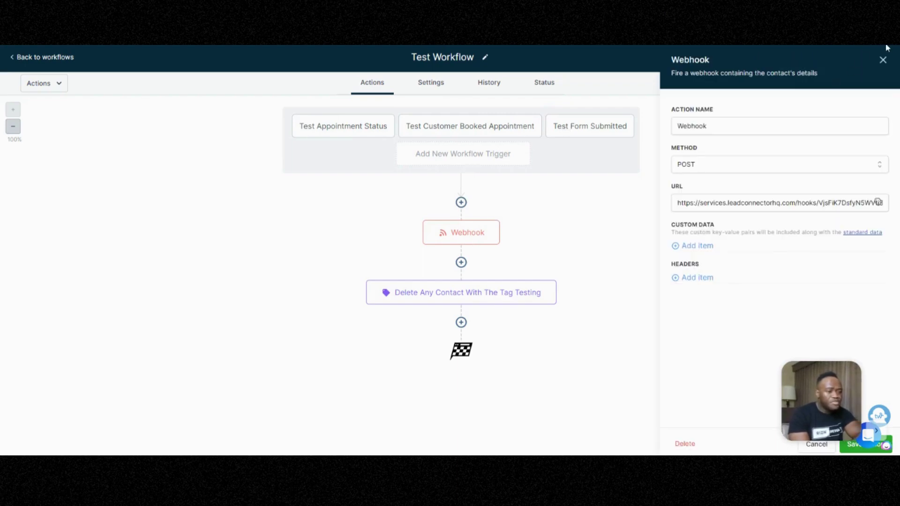
left_click(884, 60)
left_click(504, 155)
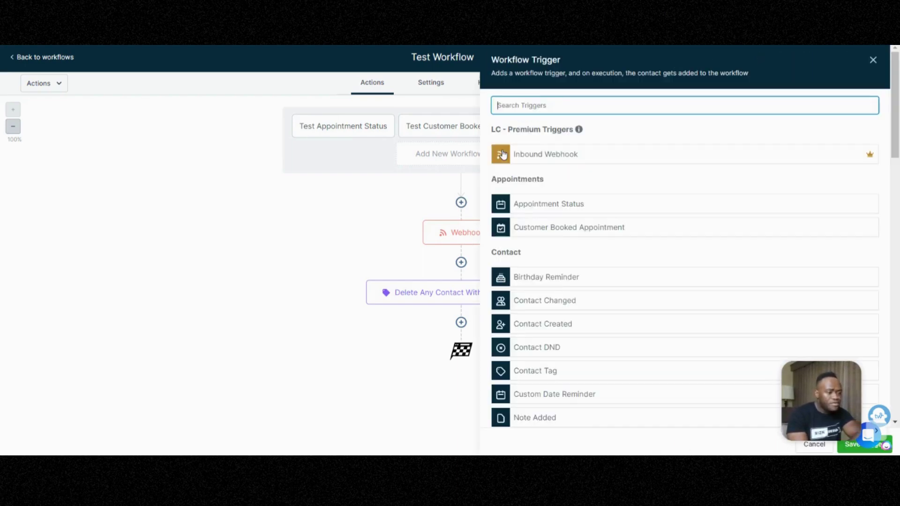
left_click(572, 104)
type("form")
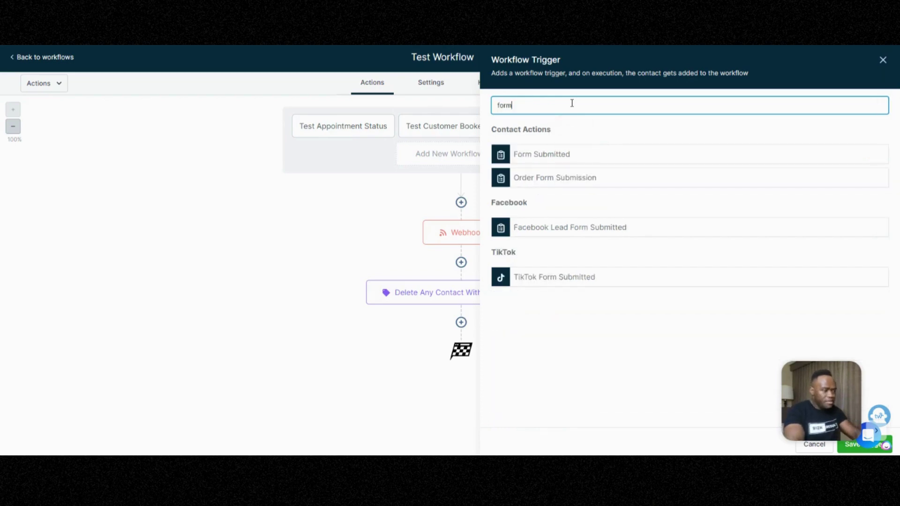
left_click(560, 159)
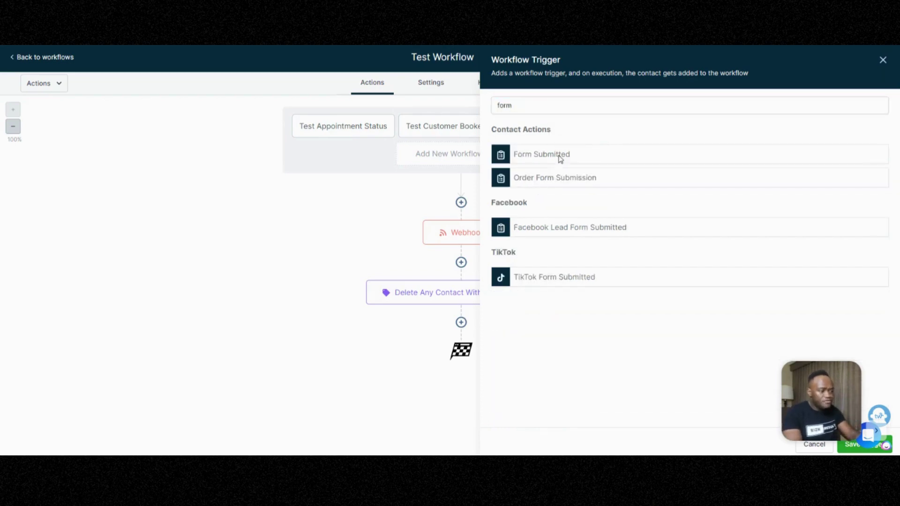
left_click(883, 60)
Replace the Webhook action's URL with the pasted new webhook URL and save the action.
left_click(462, 203)
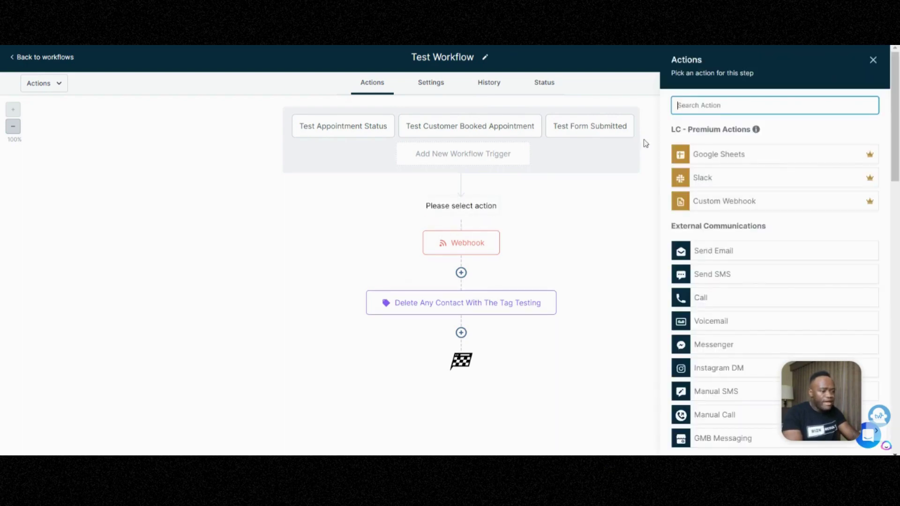
type("web")
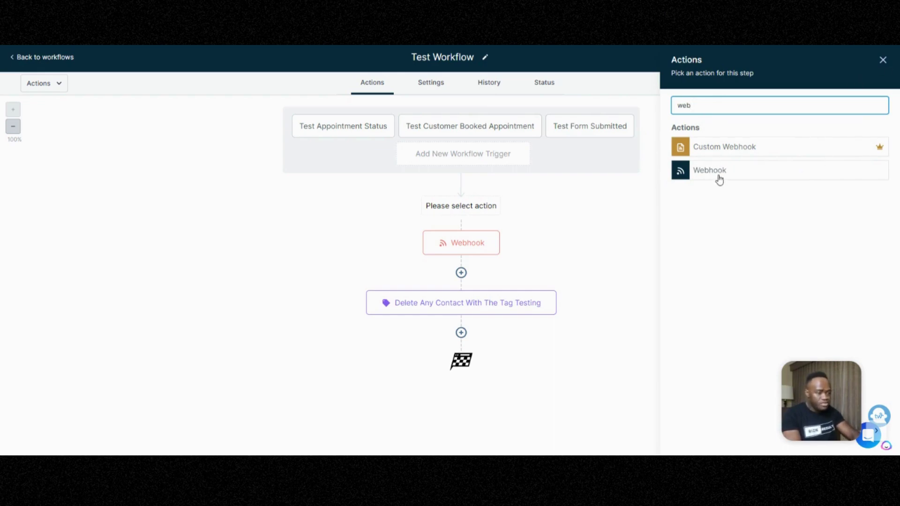
left_click(883, 60)
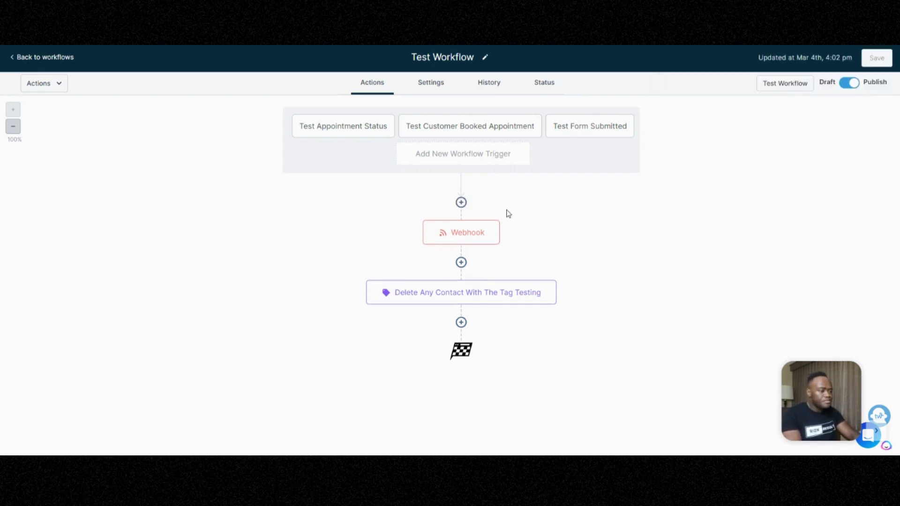
left_click(477, 230)
triple_click(700, 204)
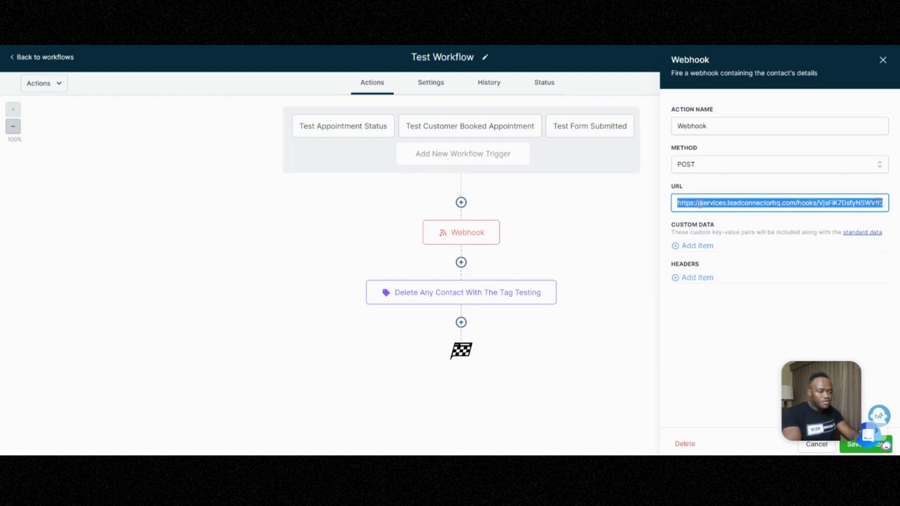
key("BackSpace")
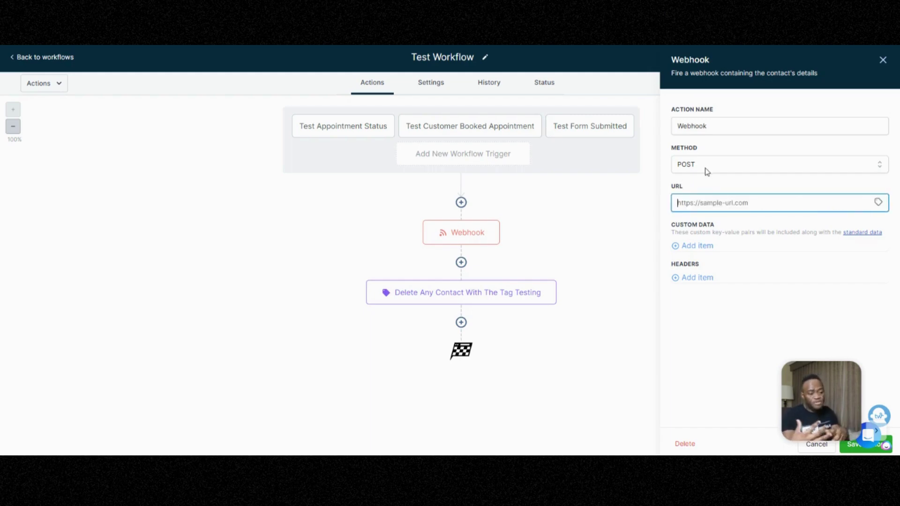
key("ctrl+v")
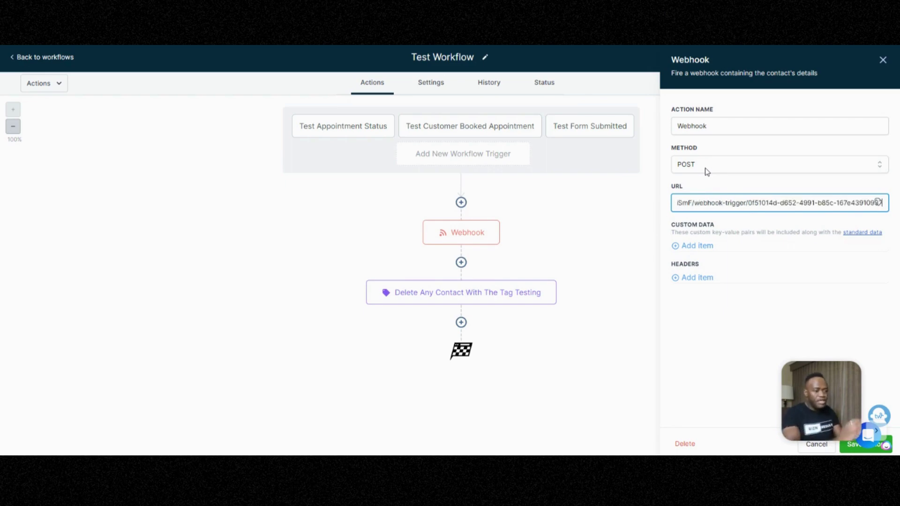
left_click(800, 314)
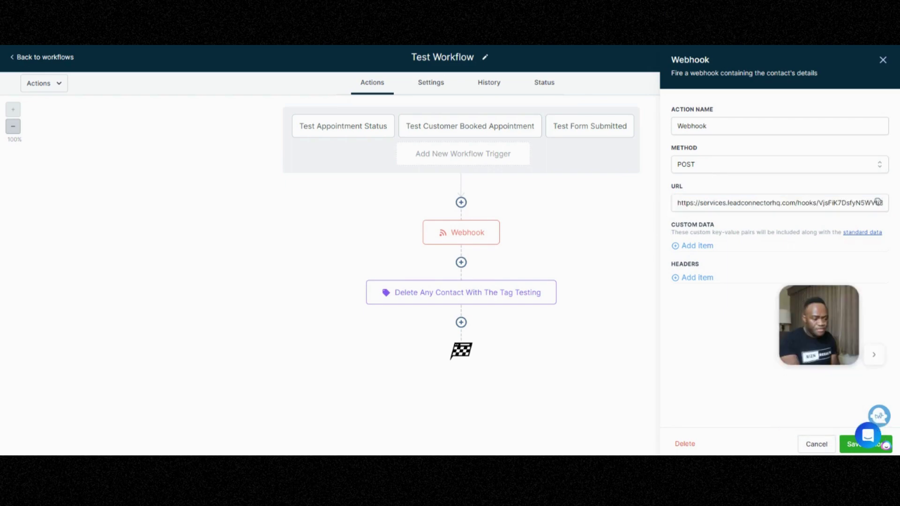
left_click(849, 444)
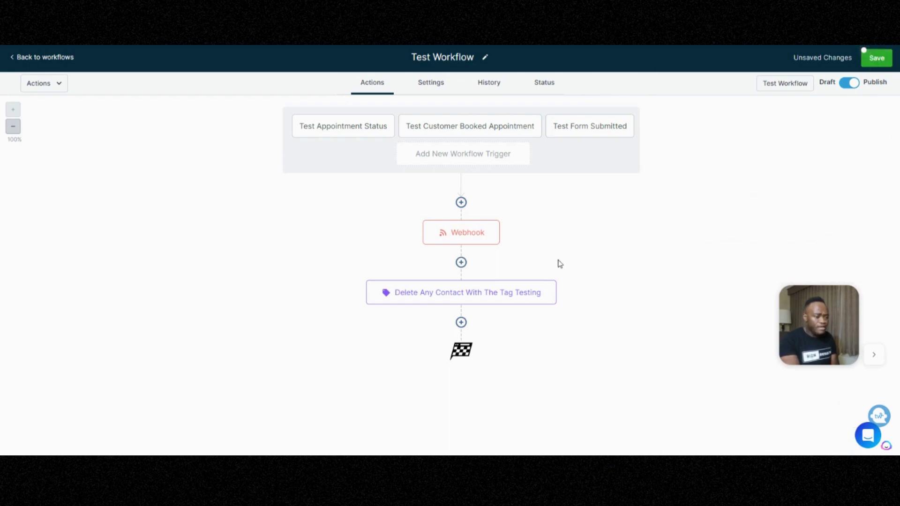
Save Test Workflow and return to the workflows list.
left_click(499, 296)
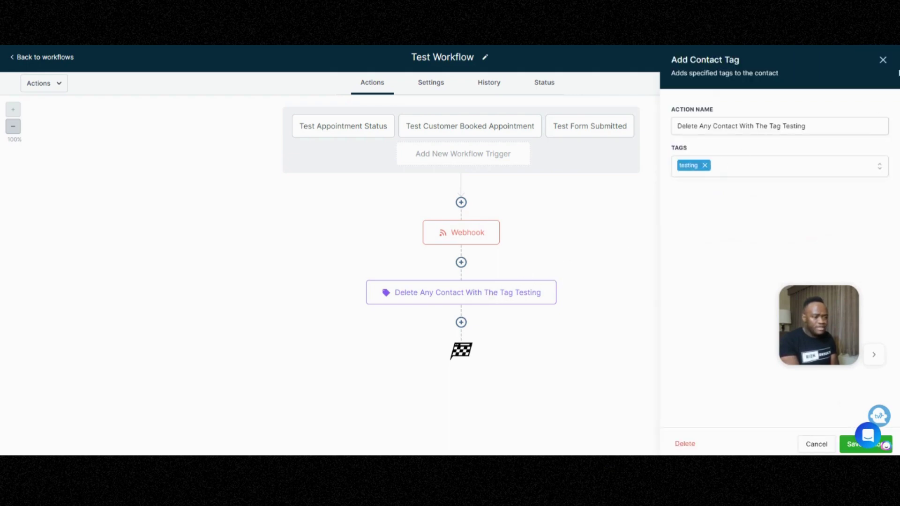
left_click(883, 60)
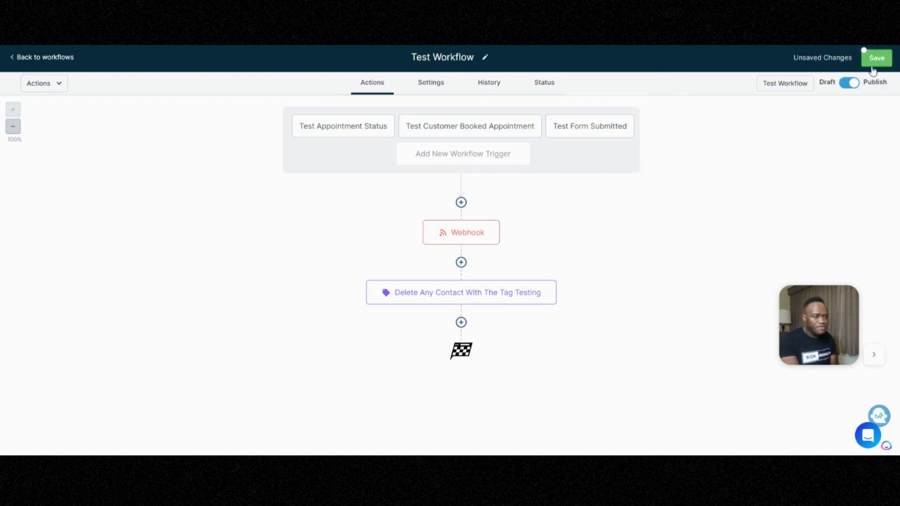
left_click(873, 69)
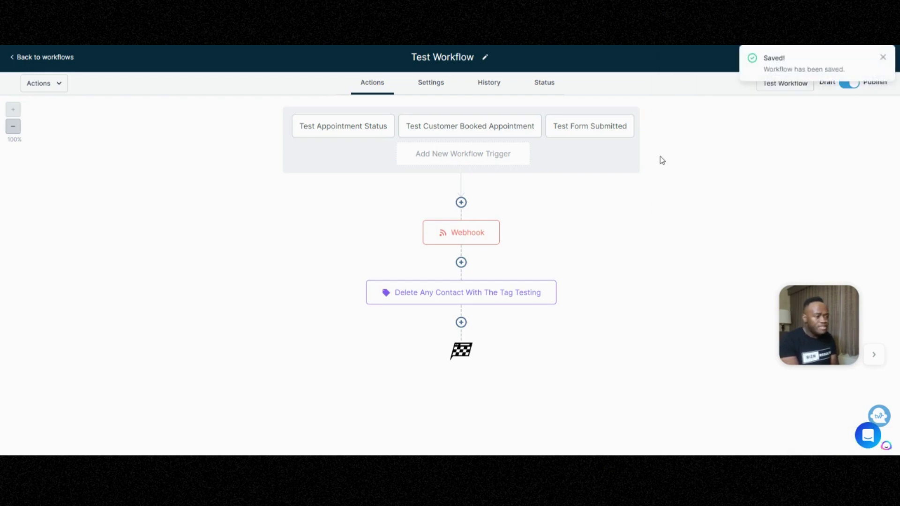
left_click(37, 58)
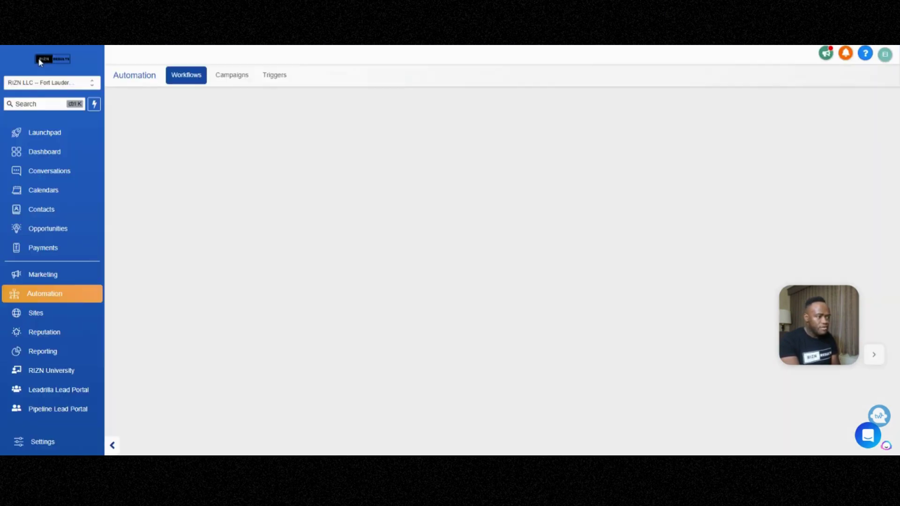
Open Test Form for editing from Sites > Forms > Builder.
left_click(39, 317)
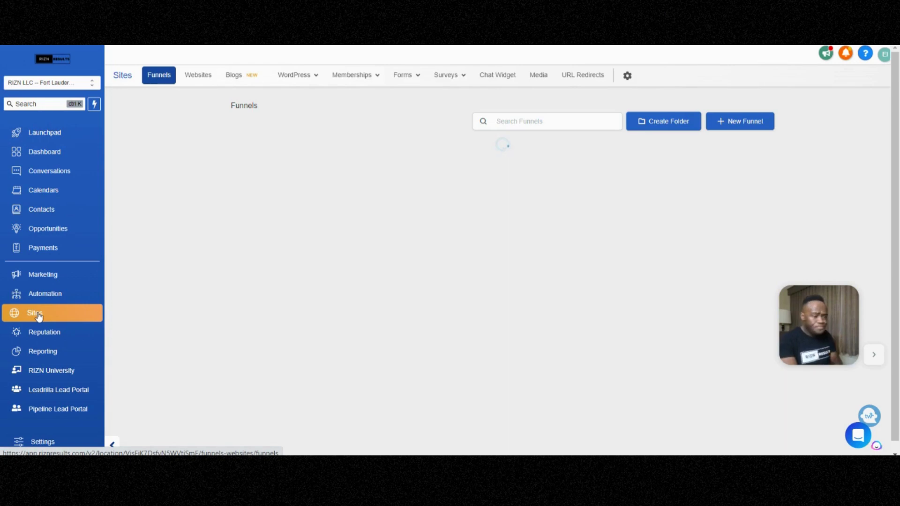
left_click(403, 75)
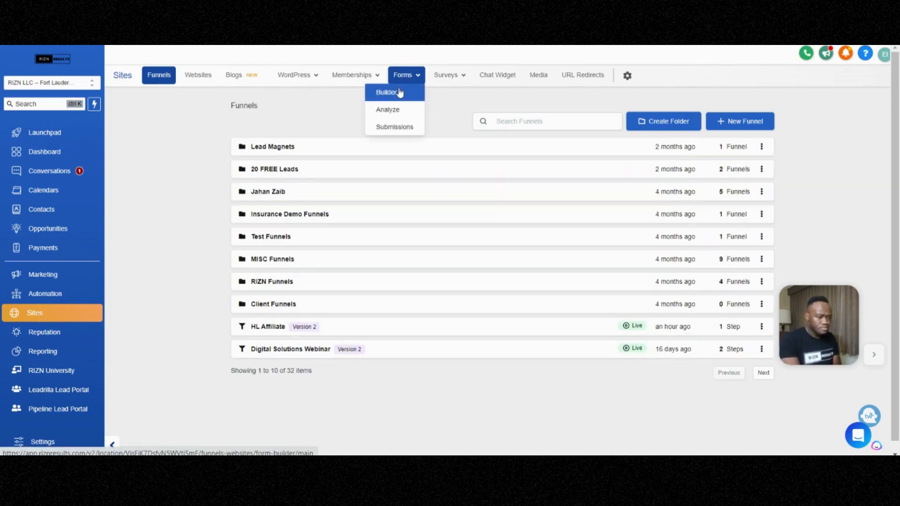
left_click(399, 93)
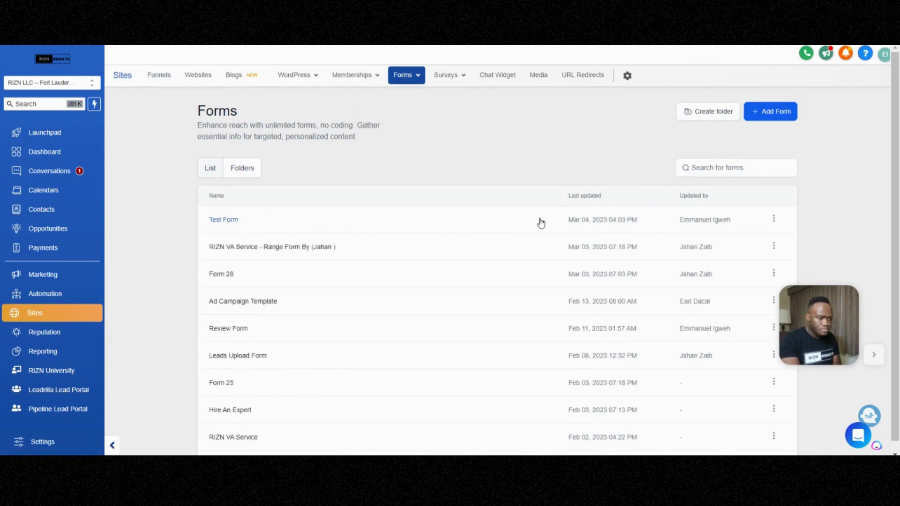
left_click(774, 218)
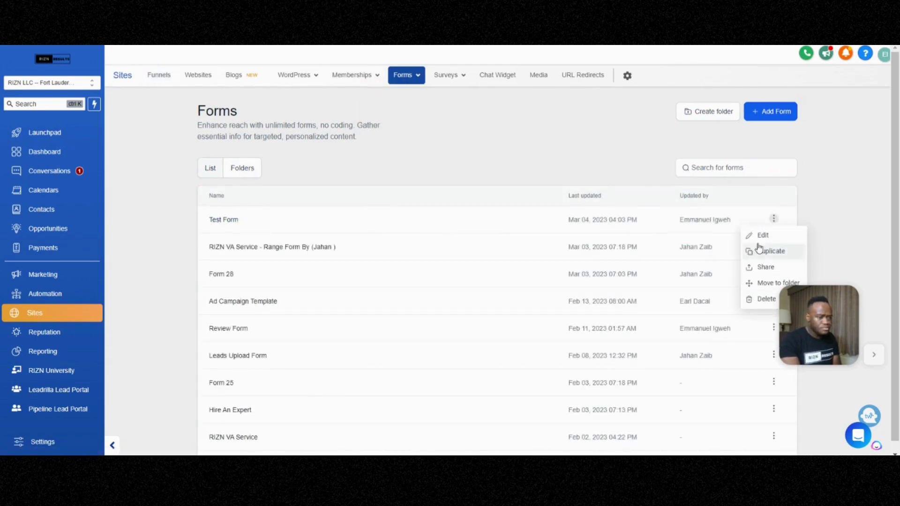
left_click(761, 238)
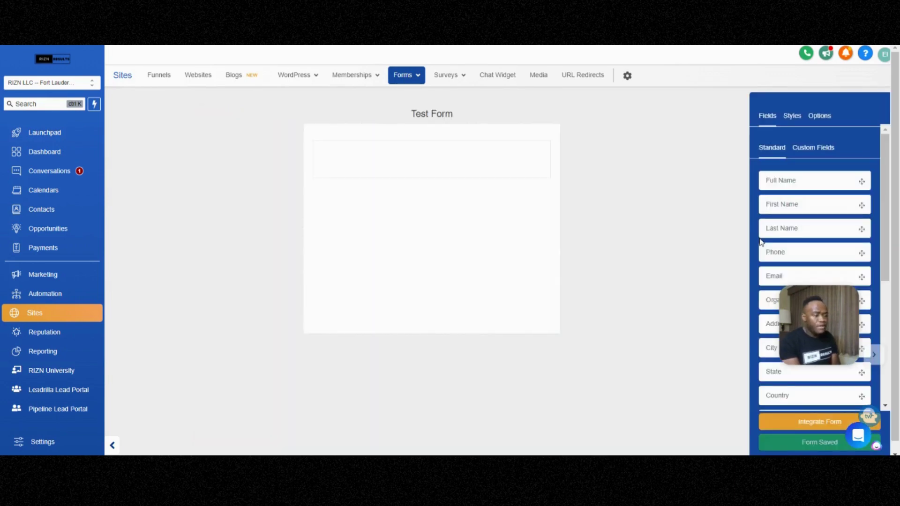
Open Test Form's live page through Integrate Form's Open form link.
left_click(802, 423)
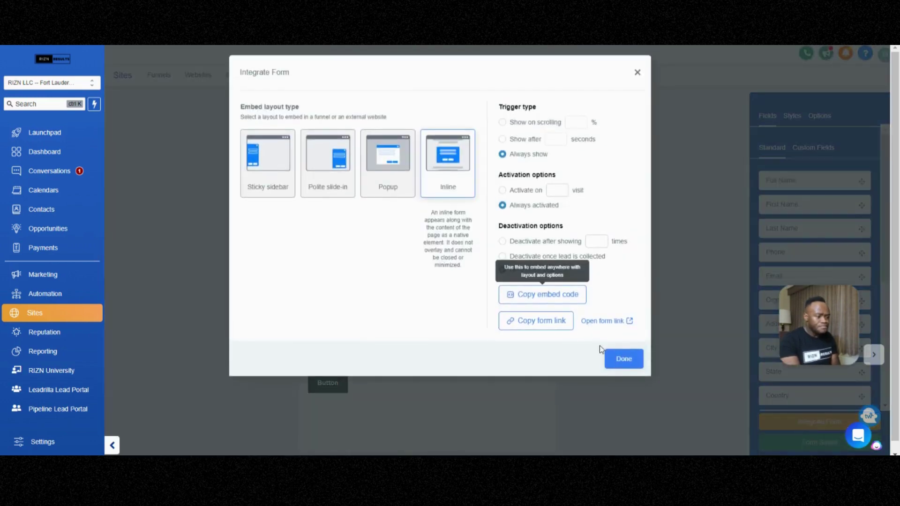
left_click(604, 322)
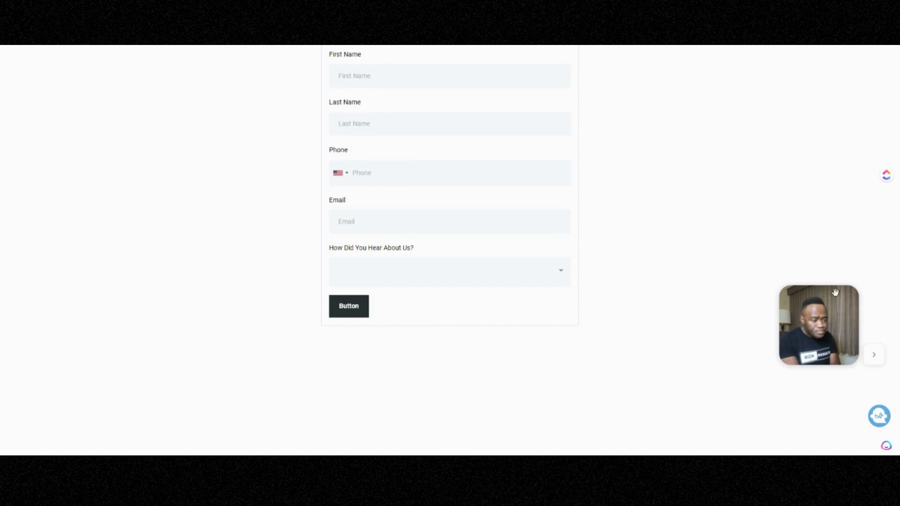
Fill in First Name 'Testing For Yourubube' and Last Name 'Don' on the live form.
left_click_drag(818, 331, 821, 422)
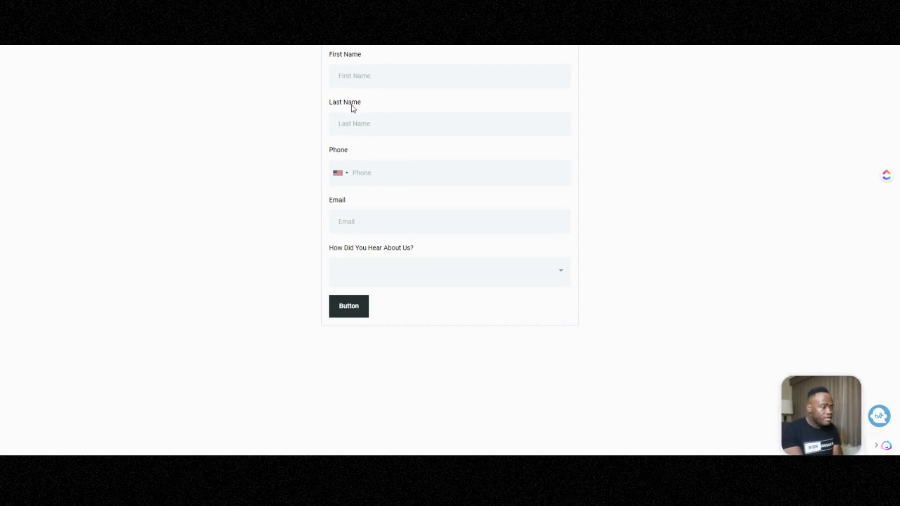
left_click(357, 79)
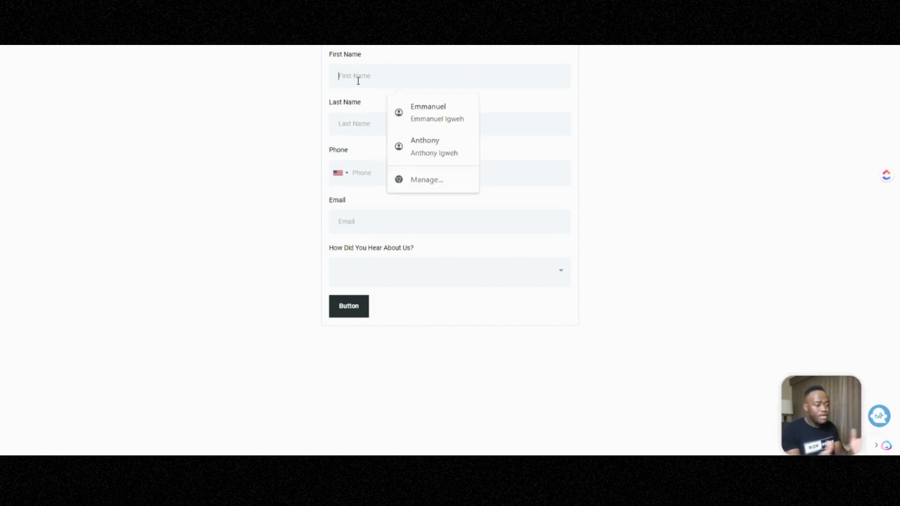
type("Te")
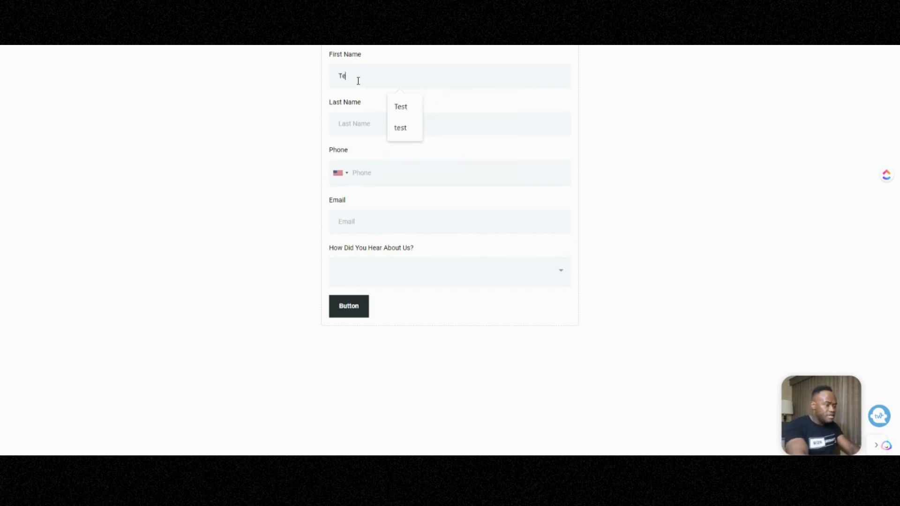
type("sting For Yo")
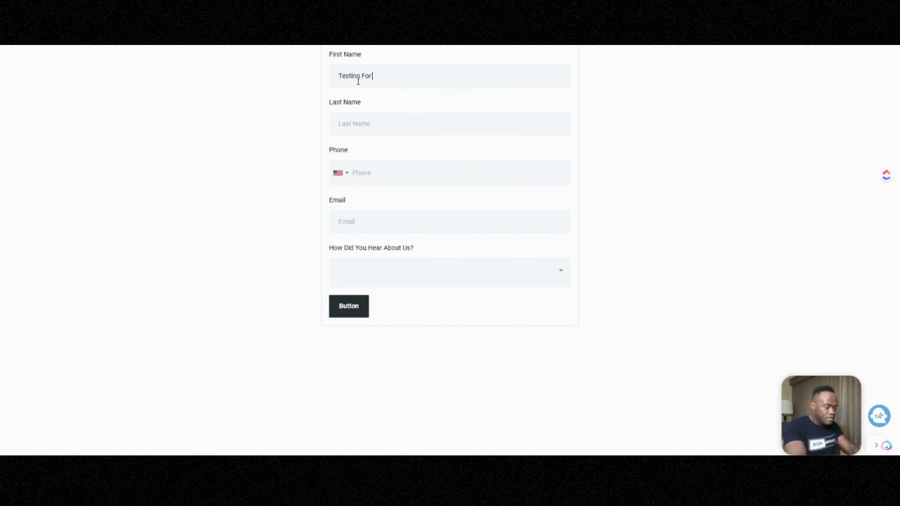
type("urub")
type("ube")
left_click(354, 118)
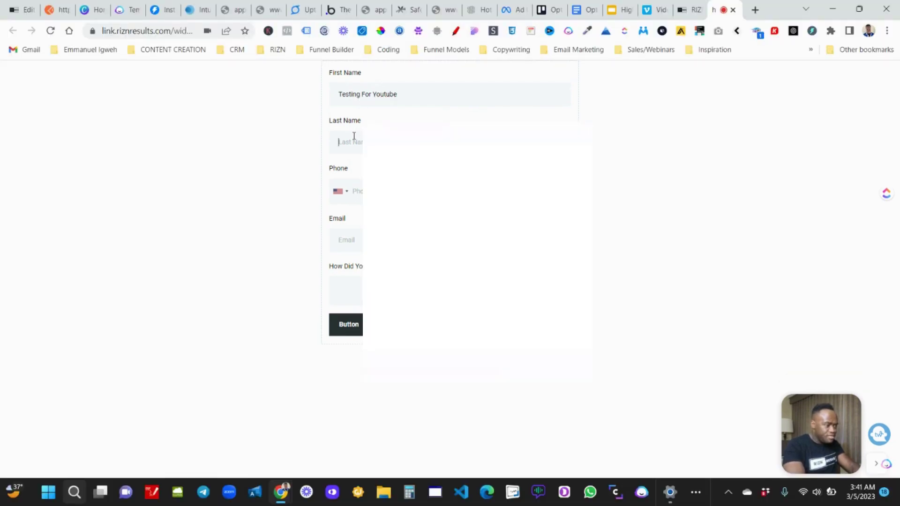
type("Don't cal")
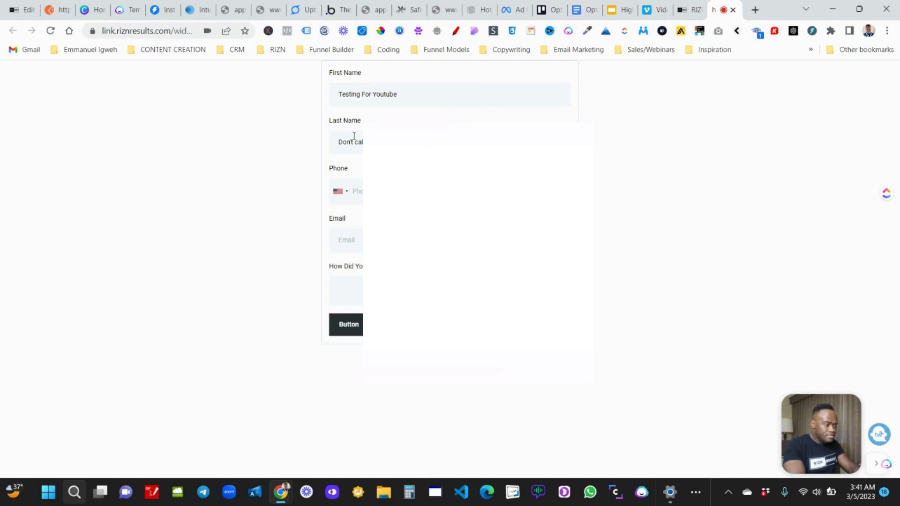
Enter a test email and phone number, remove stray digits from the email, and submit.
left_click(357, 234)
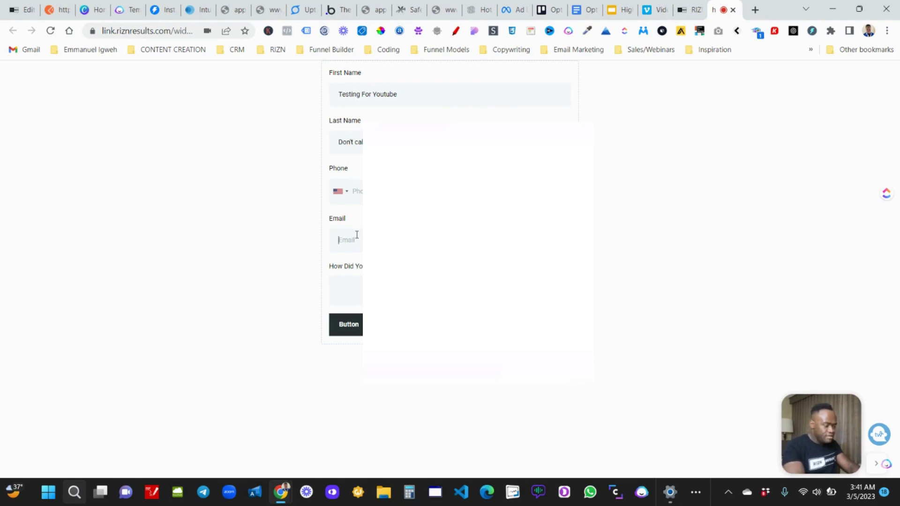
type("test@yo")
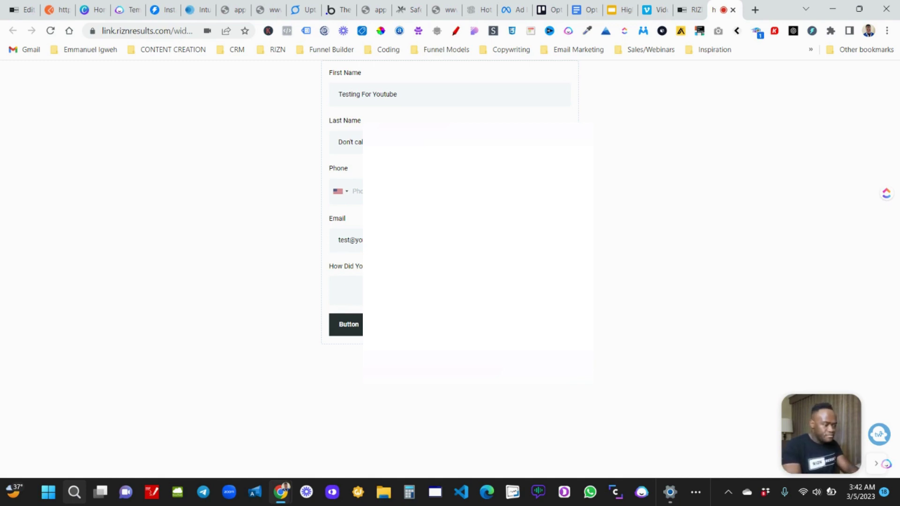
type("800432567")
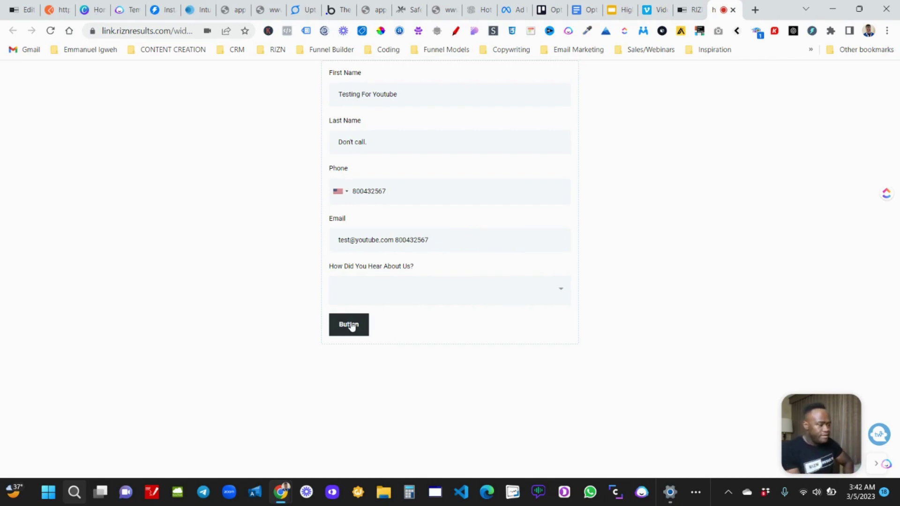
left_click(352, 327)
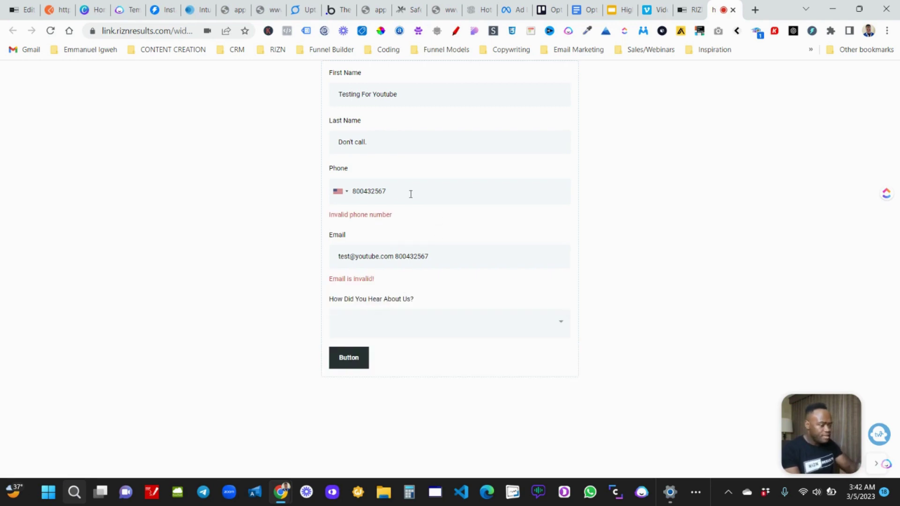
type("6")
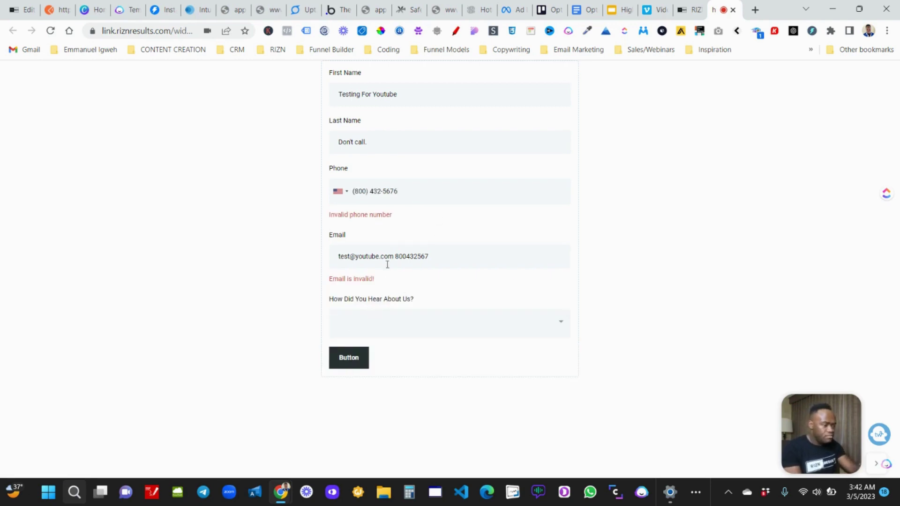
double_click(426, 256)
key("BackSpace")
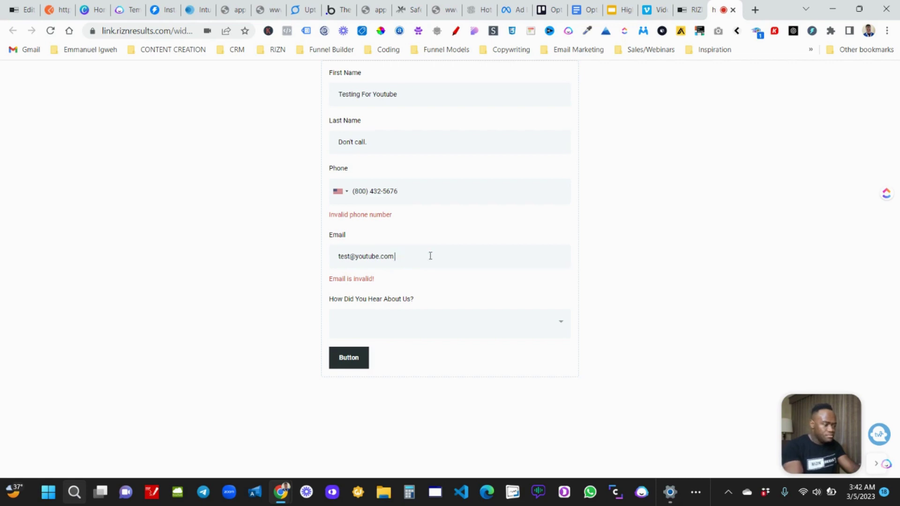
left_click(350, 357)
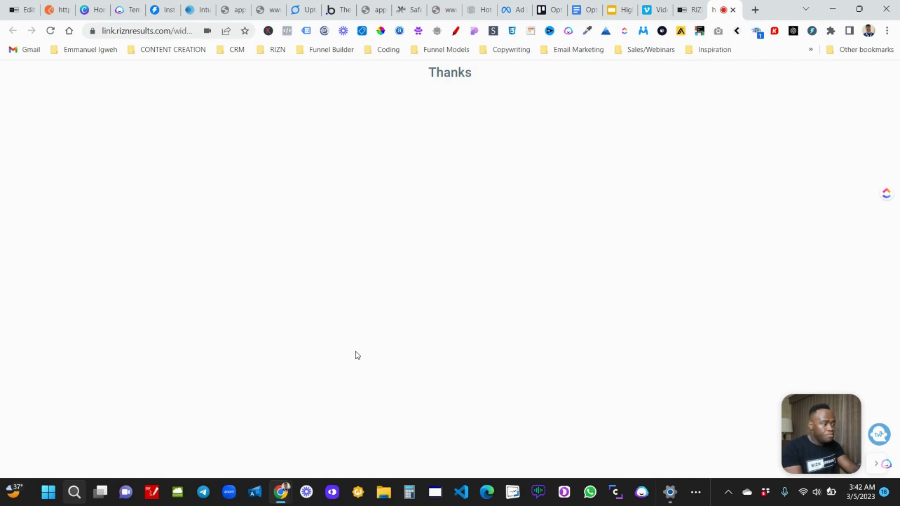
Set the Inbound Webhook trigger's mapping reference to the 03:42:43 request, review its JSON, and close the panel.
left_click(6, 5)
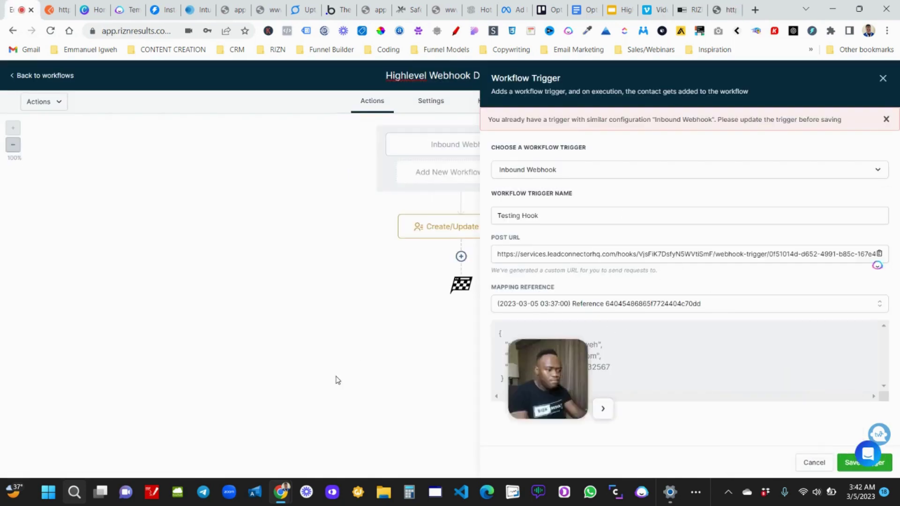
left_click(724, 310)
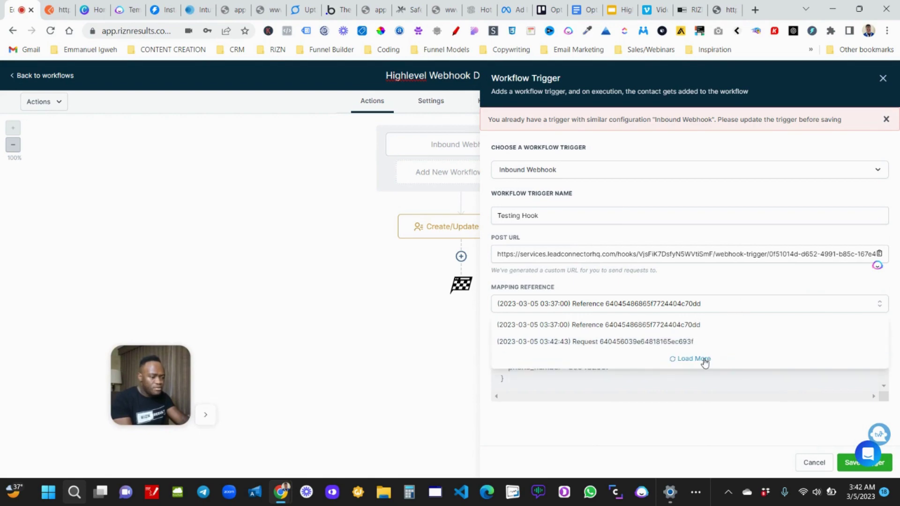
left_click(716, 465)
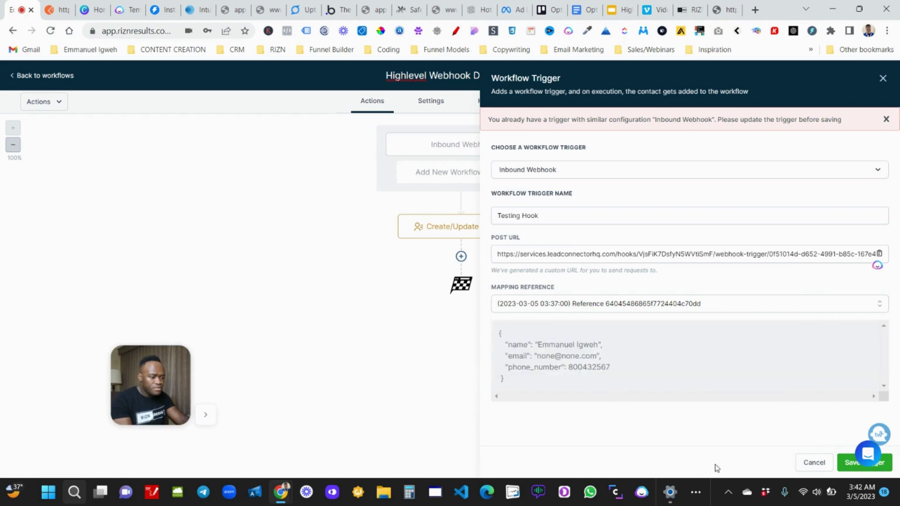
left_click(734, 306)
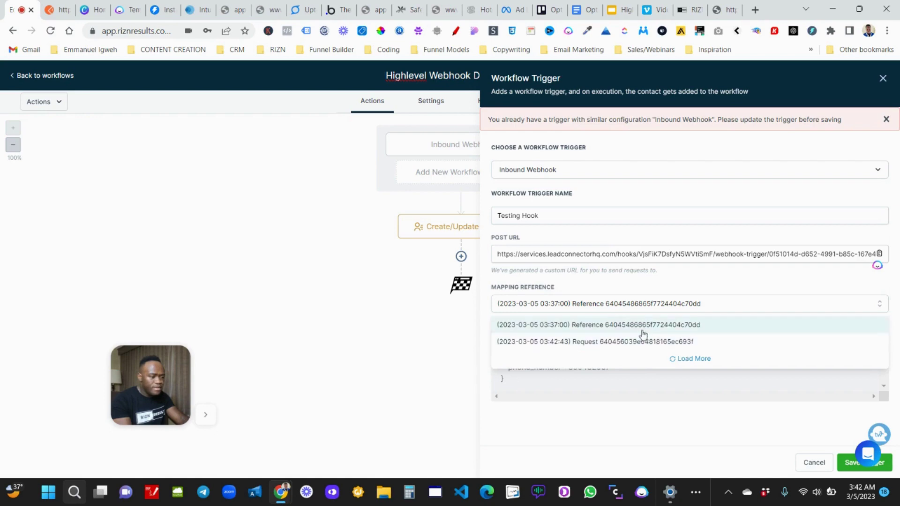
left_click(608, 342)
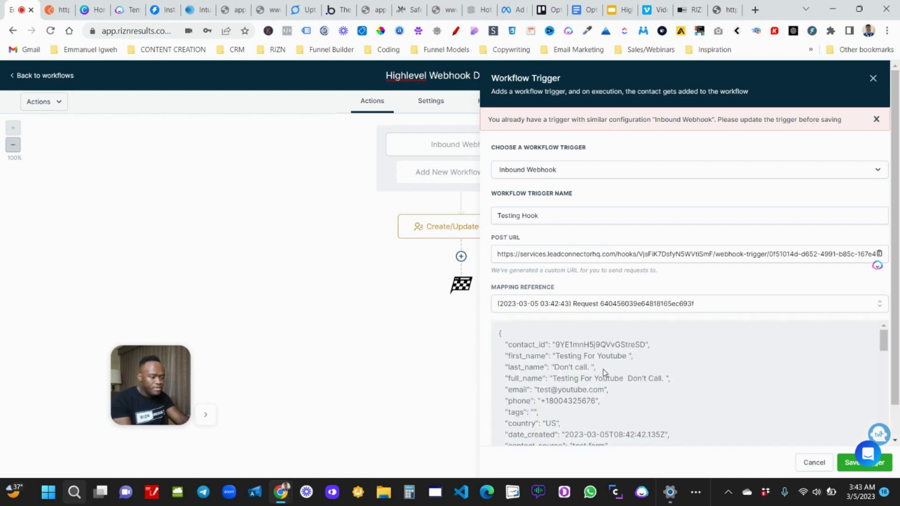
scroll(604, 373, "down", 10)
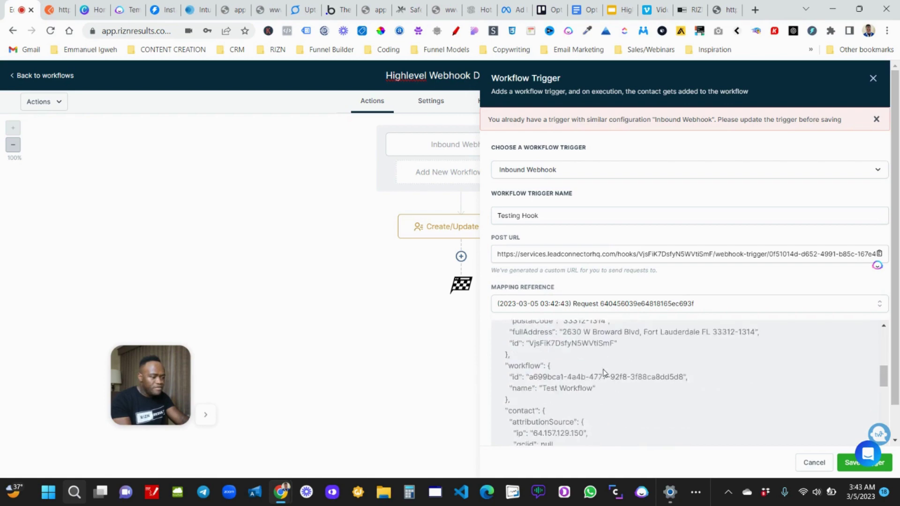
scroll(604, 373, "down", 5)
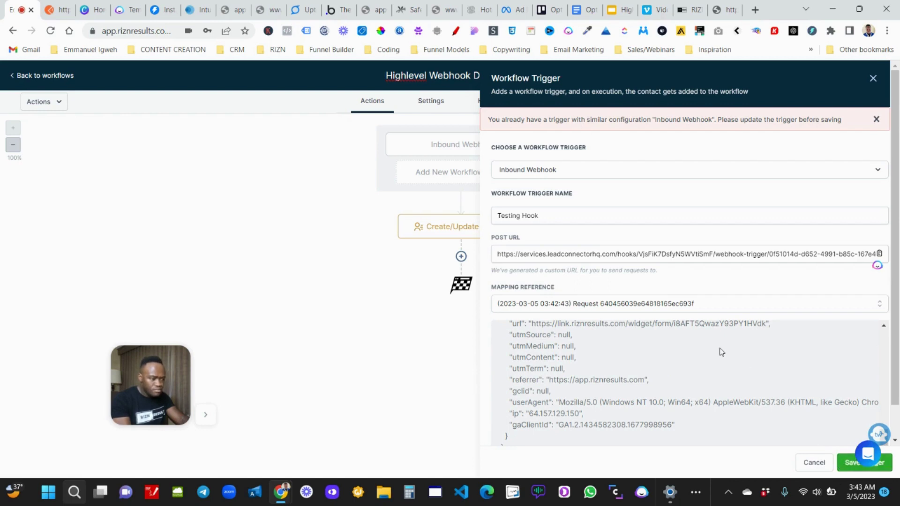
scroll(719, 351, "down", 3)
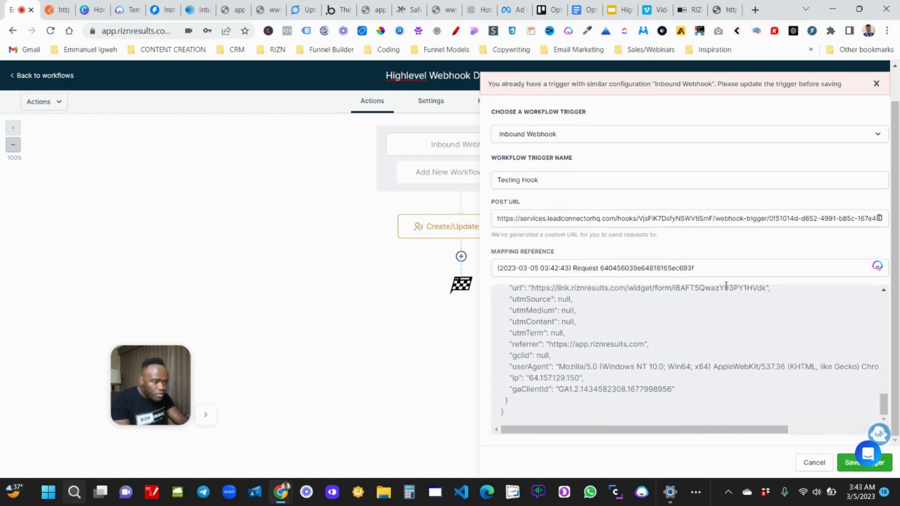
scroll(711, 241, "up", 1)
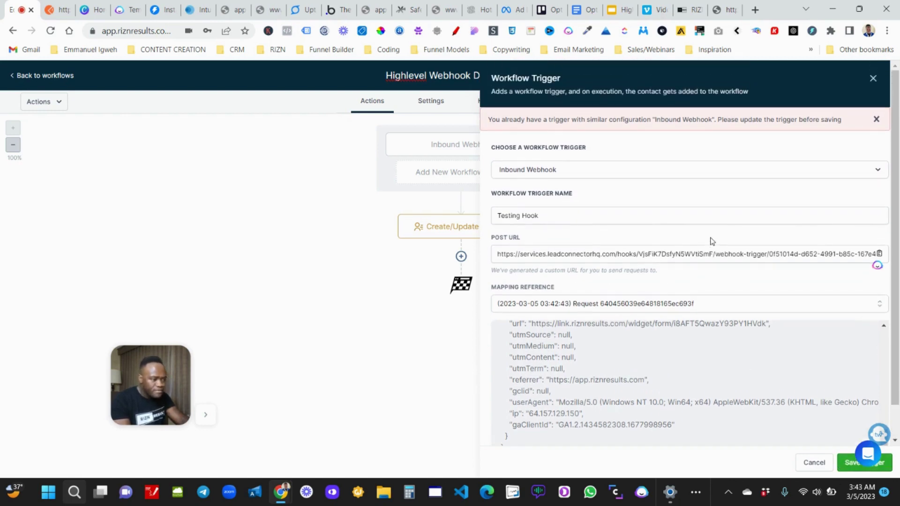
left_click(872, 79)
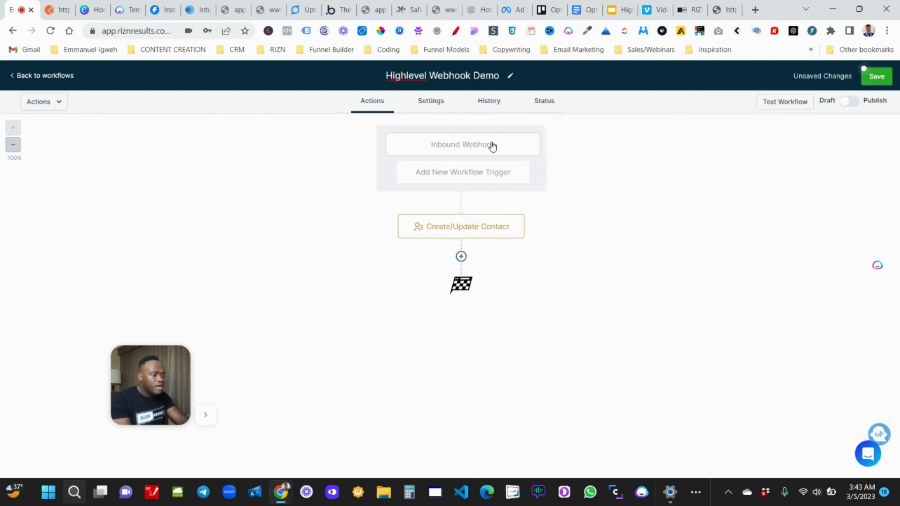
left_click(492, 146)
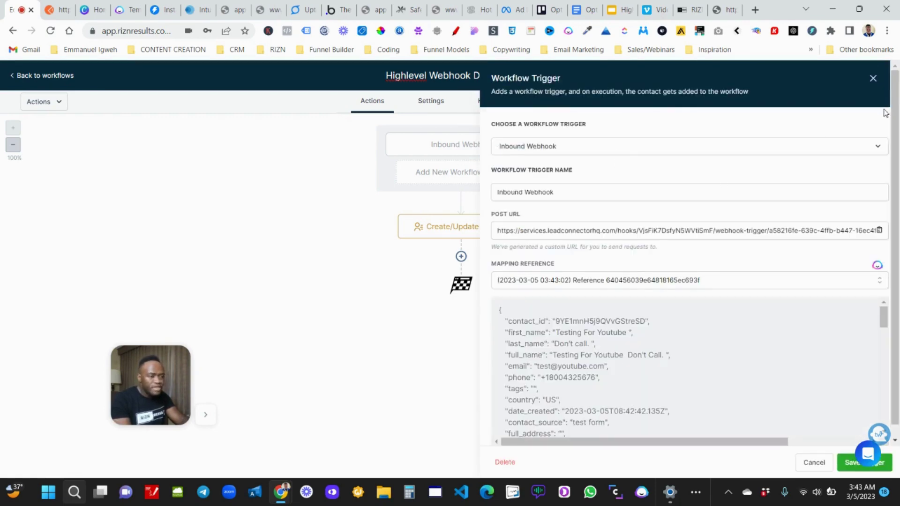
left_click(873, 78)
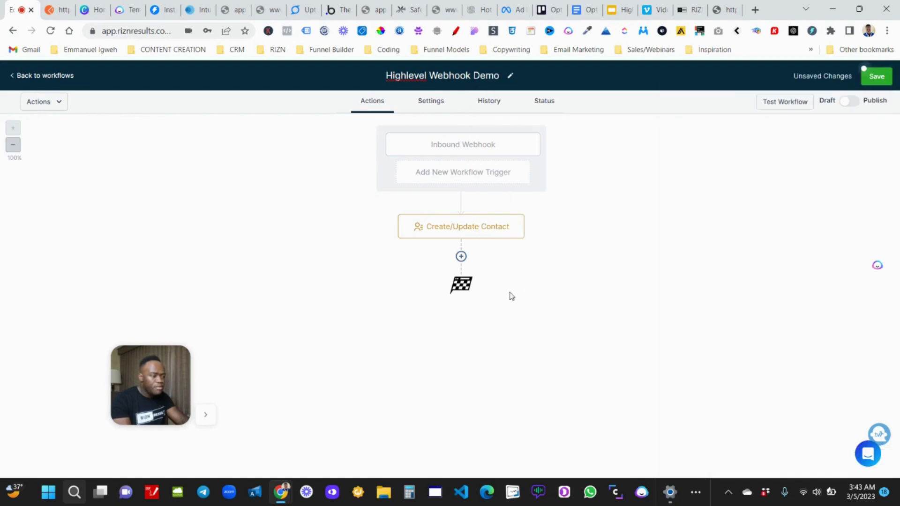
left_click(473, 236)
left_click(631, 266)
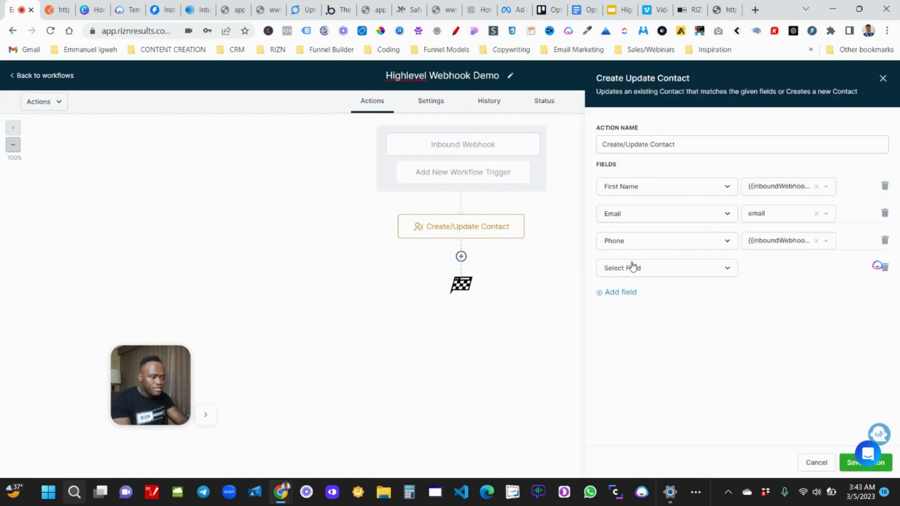
left_click(633, 271)
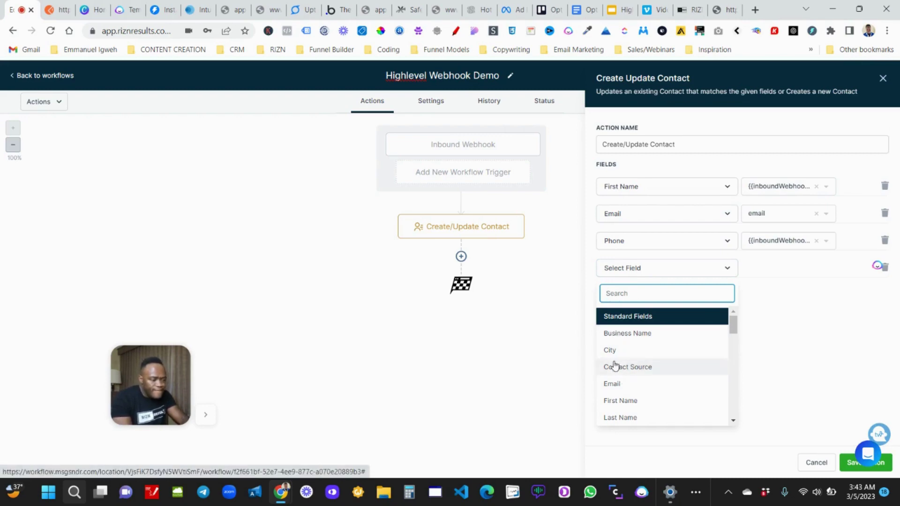
scroll(619, 375, "down", 15)
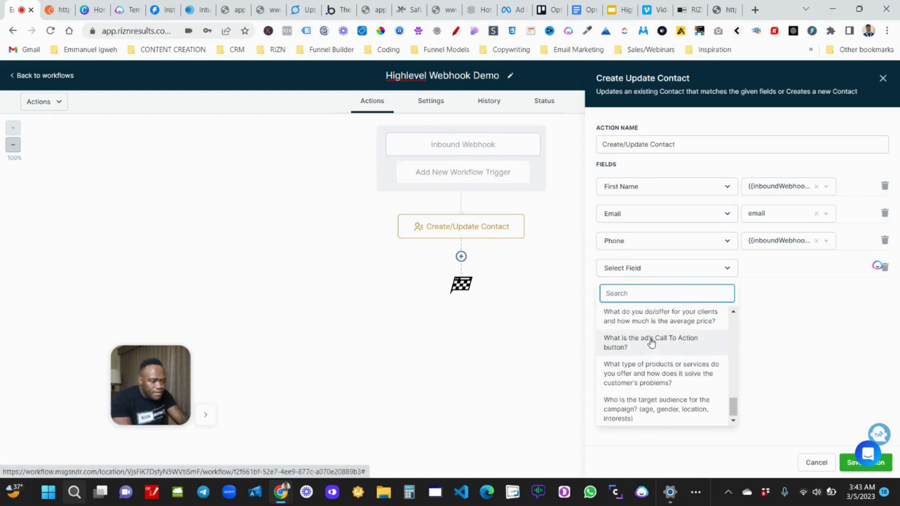
left_click(649, 323)
left_click(773, 272)
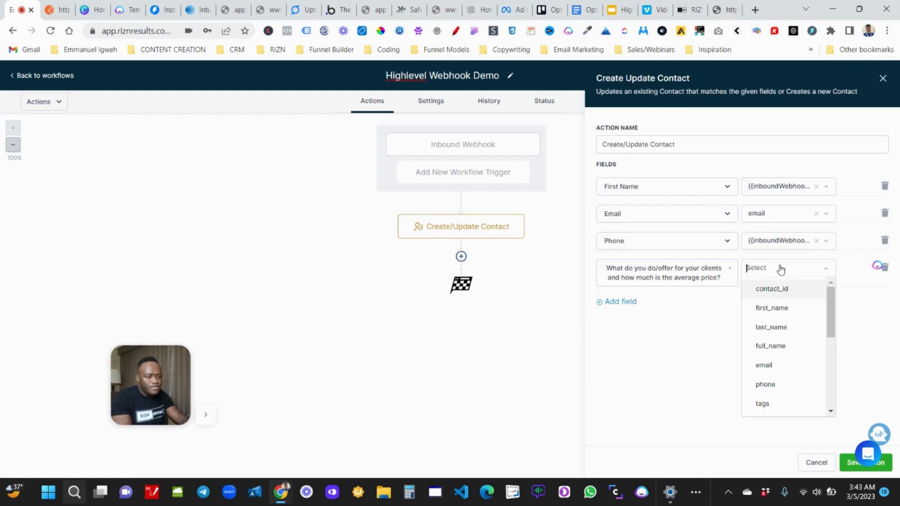
scroll(784, 343, "down", 5)
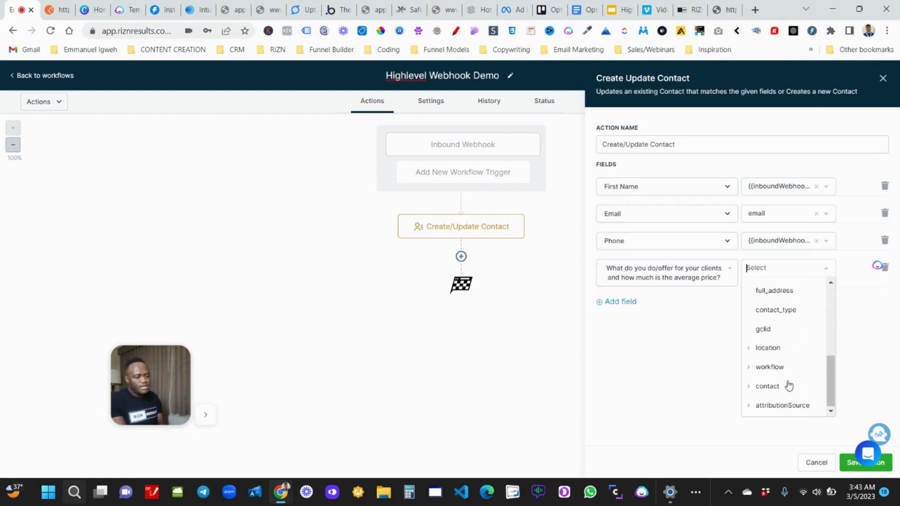
left_click(815, 464)
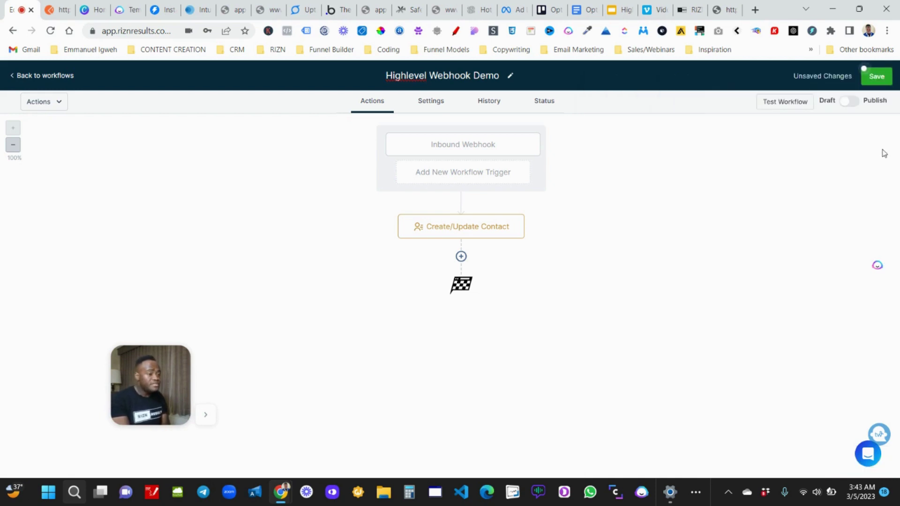
Toggle Publish on and back to Draft, then save the Highlevel Webhook Demo workflow.
left_click(850, 102)
left_click(849, 103)
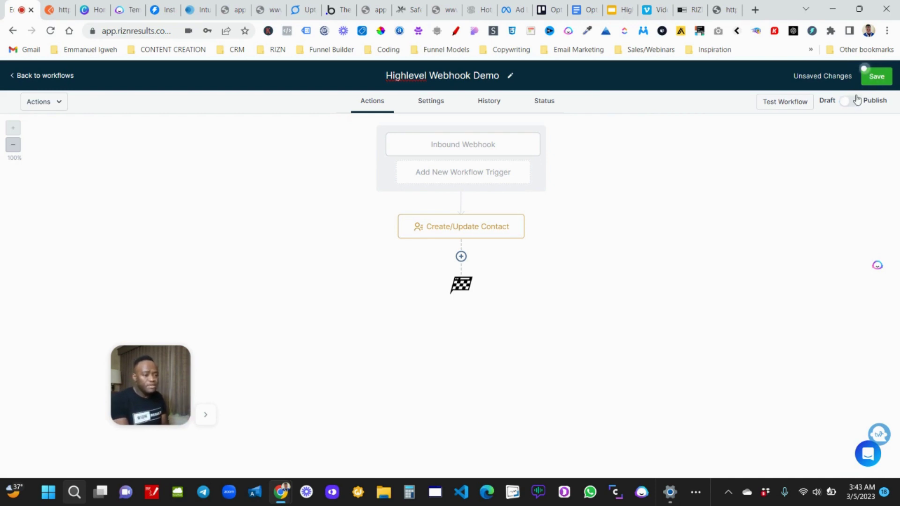
left_click(867, 78)
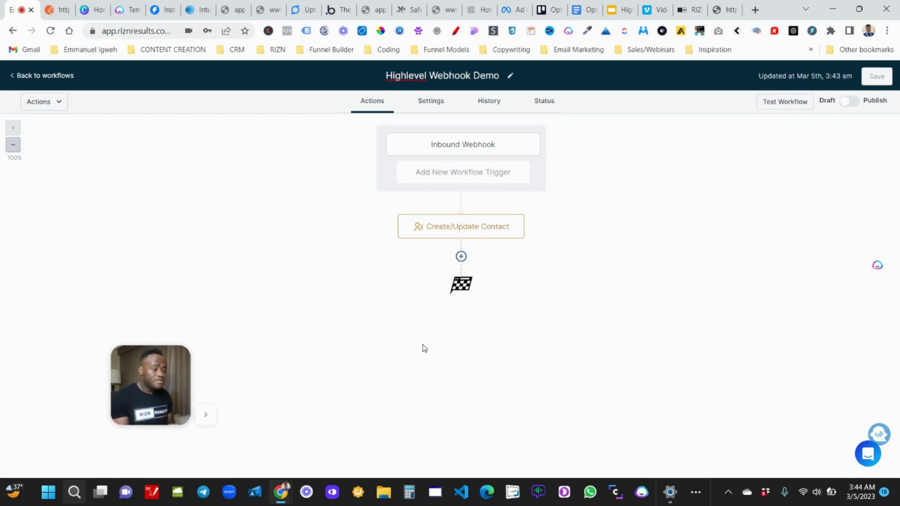
left_click(202, 419)
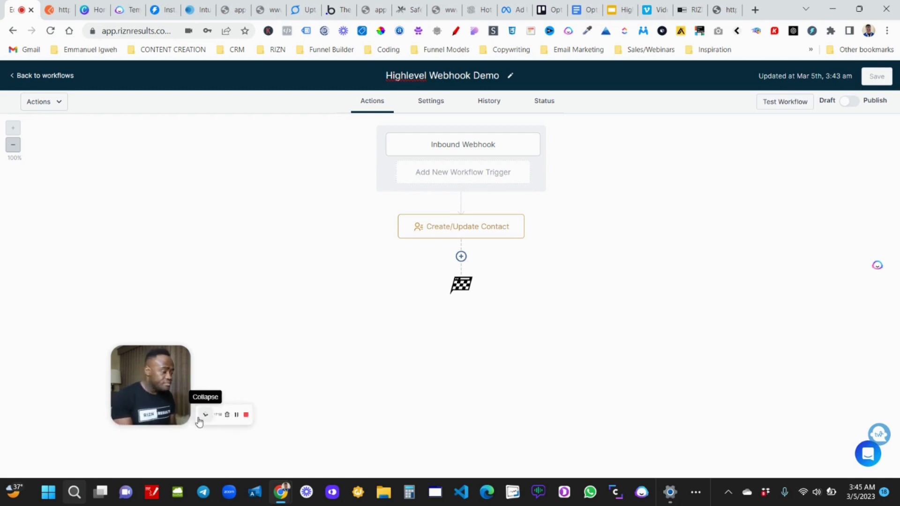